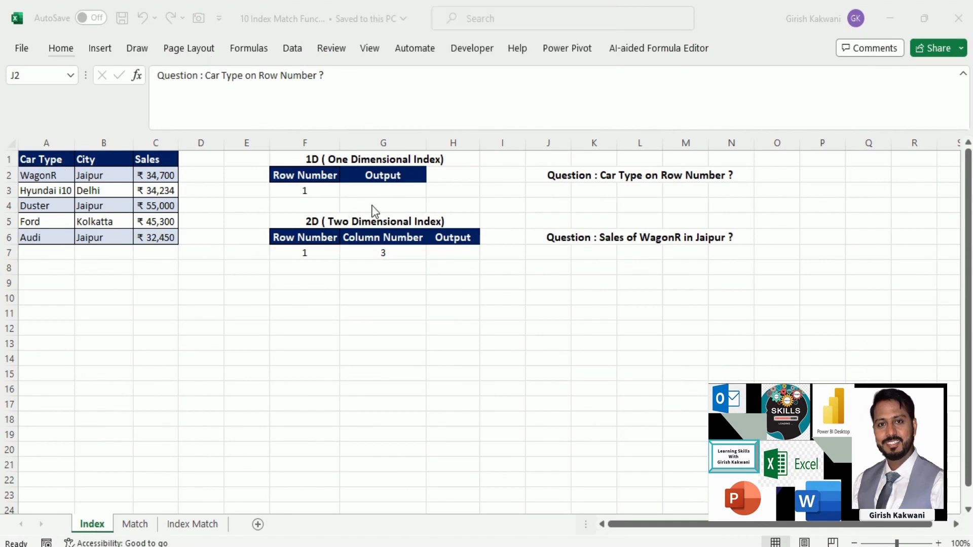
Examine the Car Type, City and Sales data in A1:C6, as a whole and column by column.
left_click(400, 190)
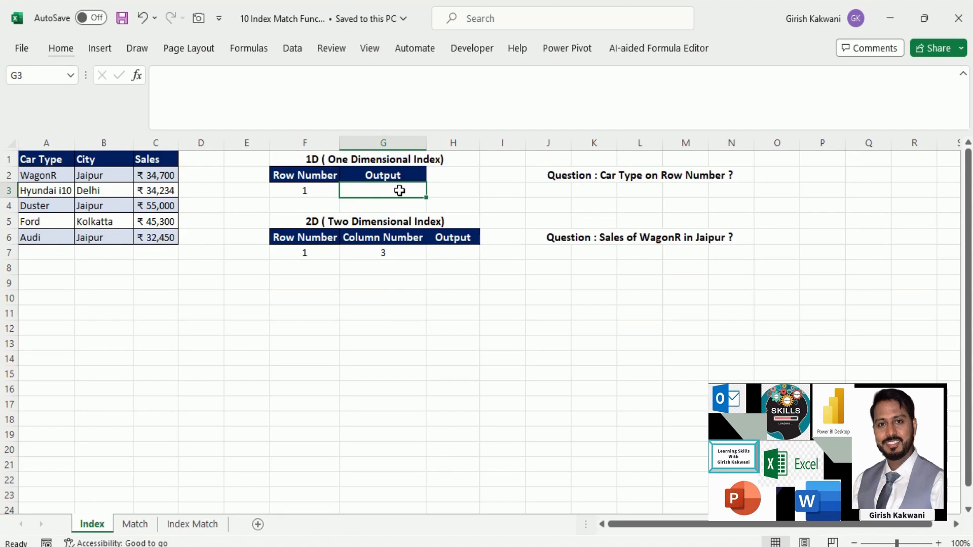
left_click(47, 159)
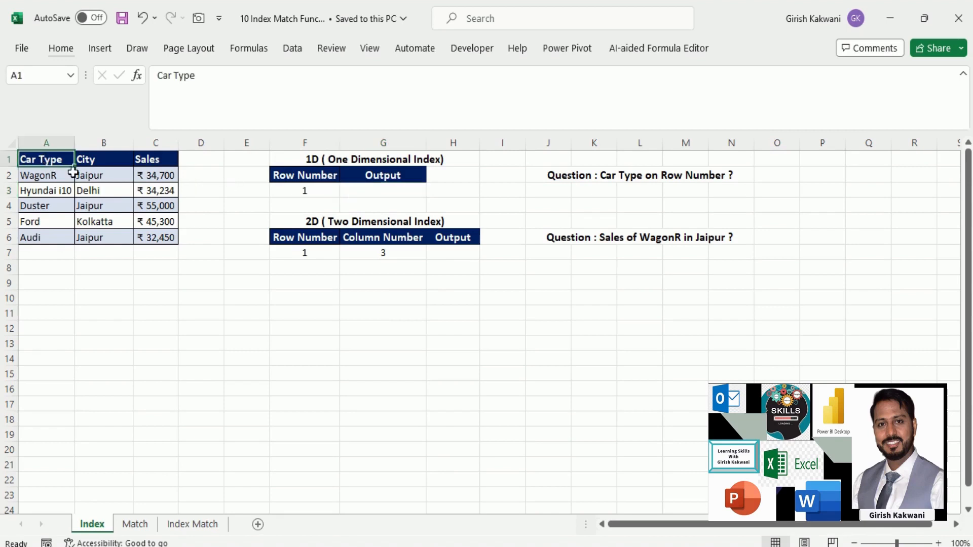
left_click_drag(66, 161, 143, 237)
left_click(37, 258)
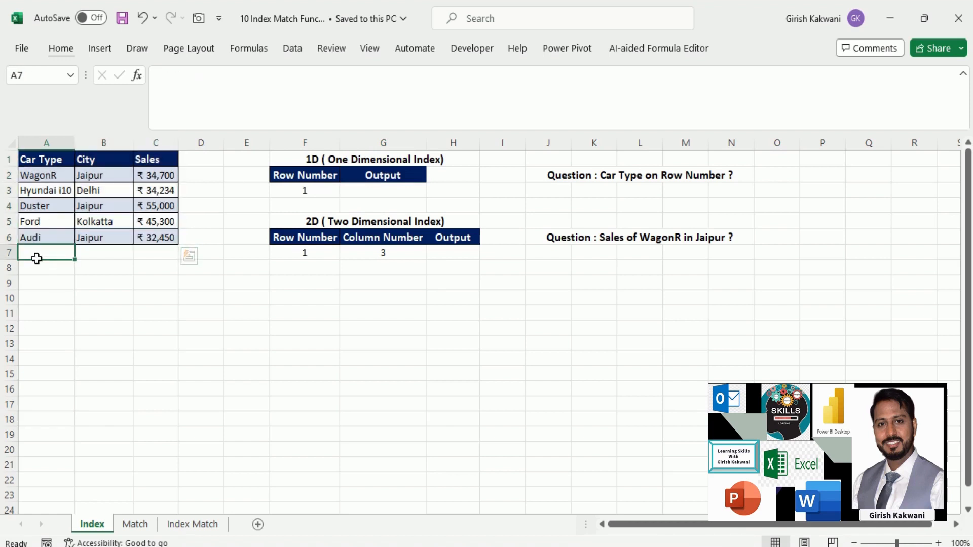
left_click_drag(47, 158, 47, 177)
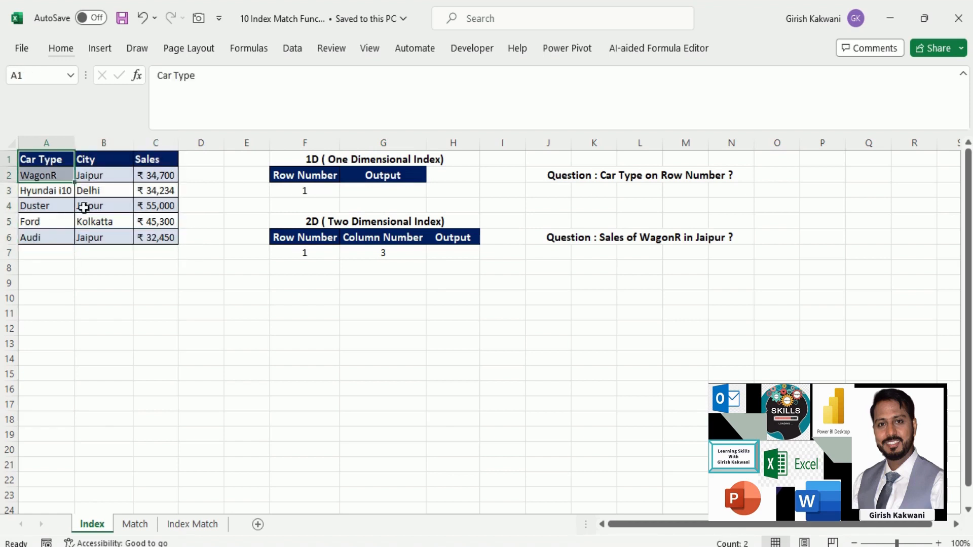
left_click_drag(84, 206, 156, 239)
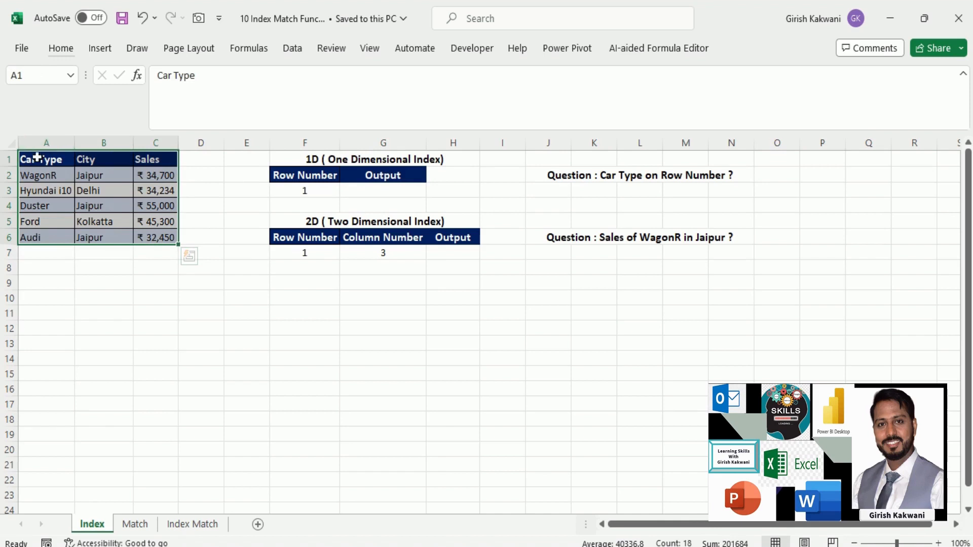
left_click_drag(37, 158, 34, 237)
left_click(104, 163)
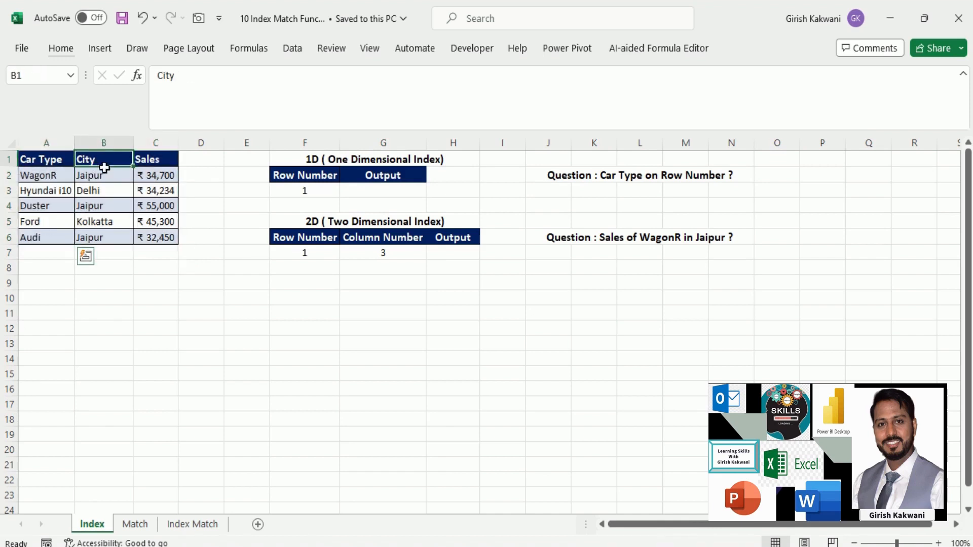
left_click_drag(104, 167, 109, 235)
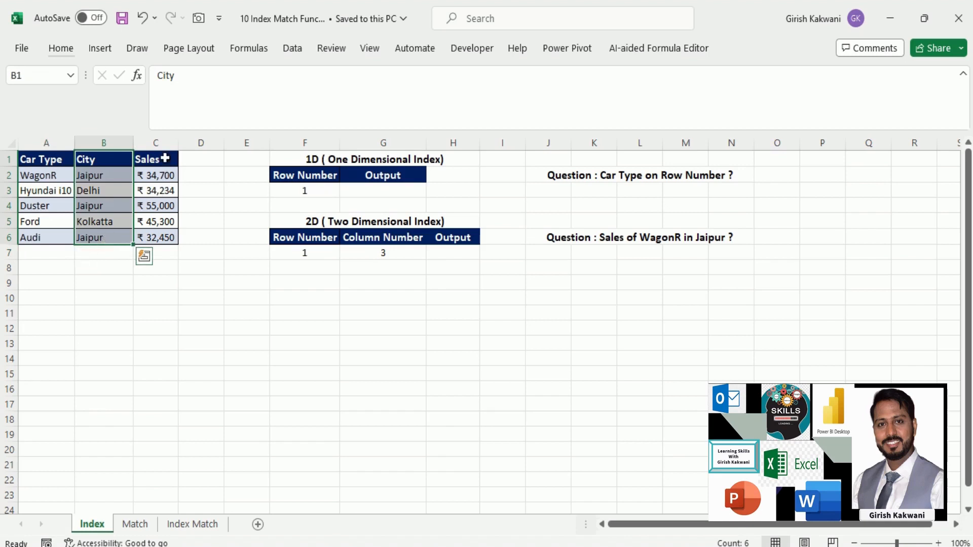
left_click_drag(164, 158, 150, 242)
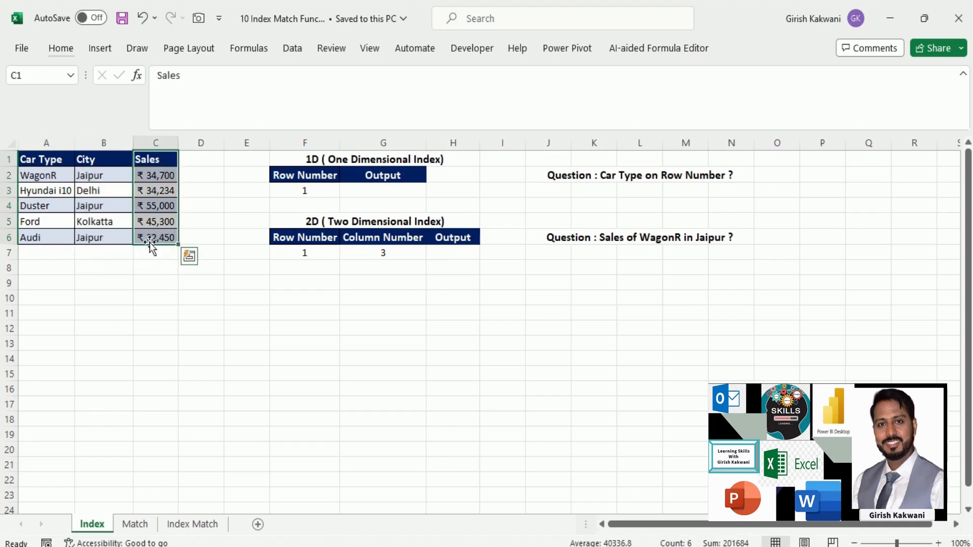
left_click(88, 253)
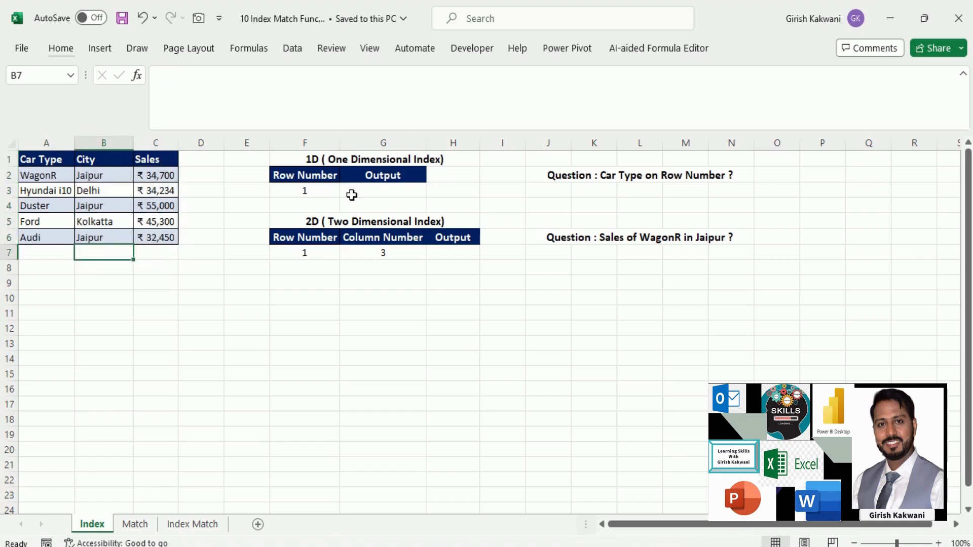
Enter =INDEX(A2:A6,F3) in the one-dimensional Output cell G3 to return the car type for the given row number.
left_click(404, 191)
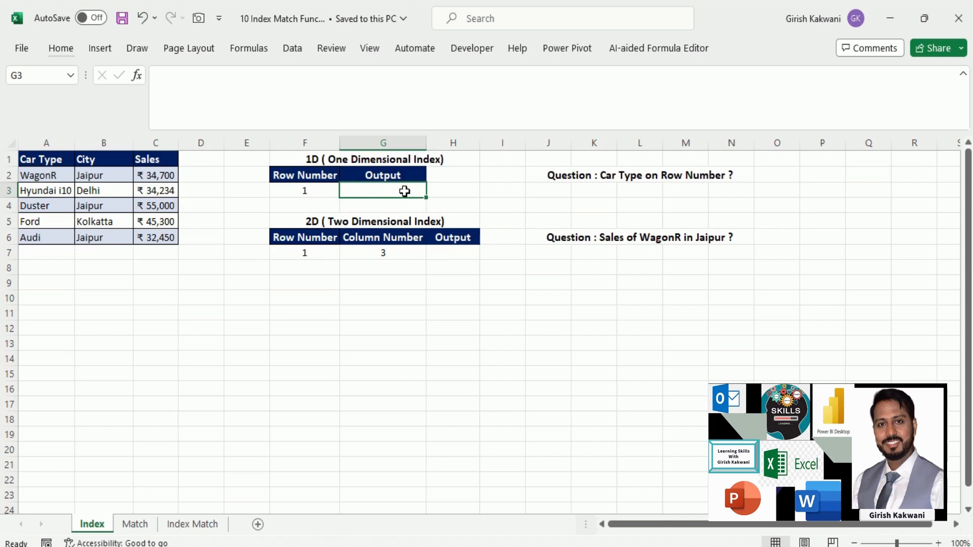
type("=index")
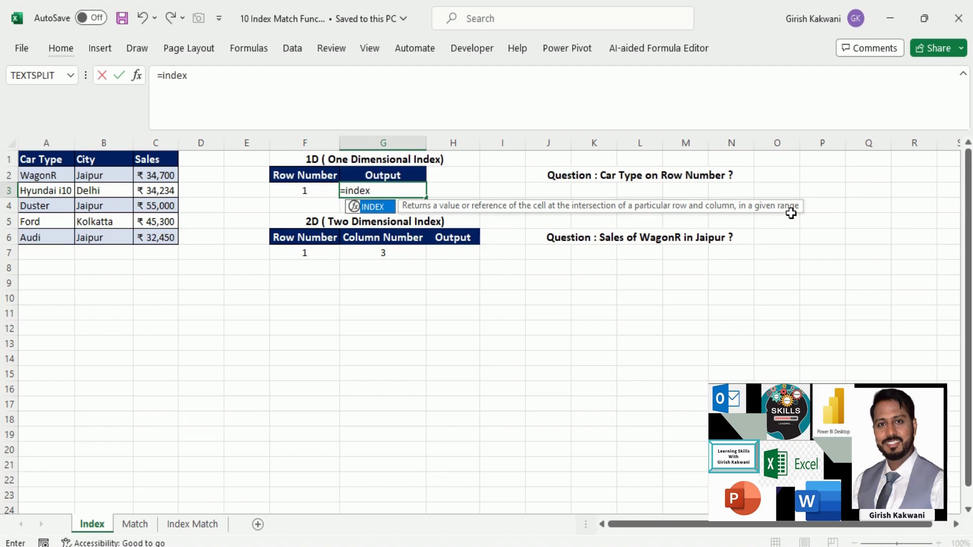
key("Tab")
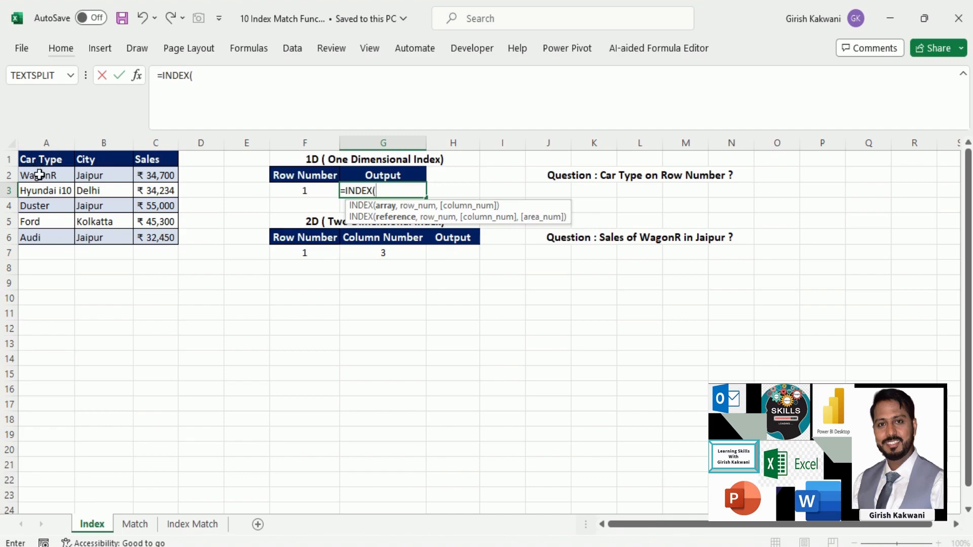
left_click_drag(39, 175, 39, 235)
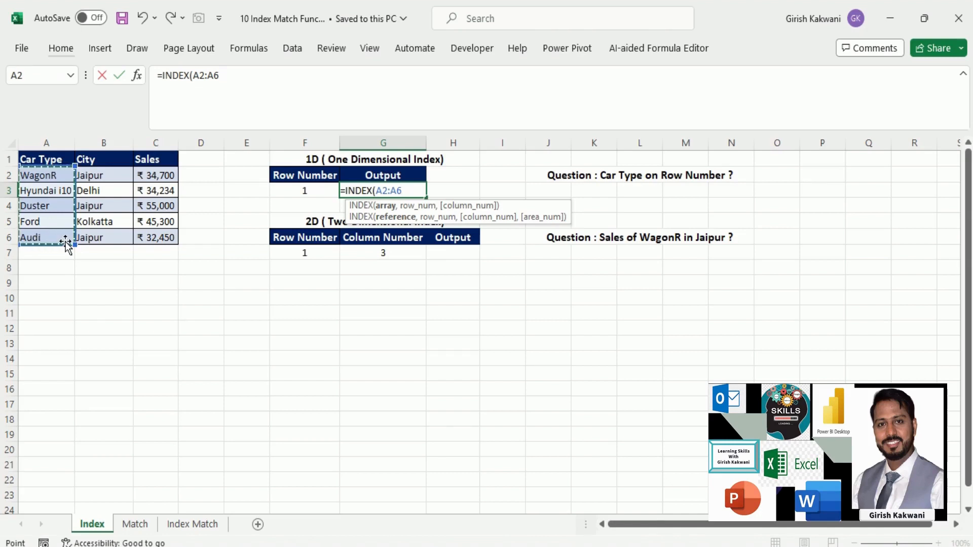
type(",")
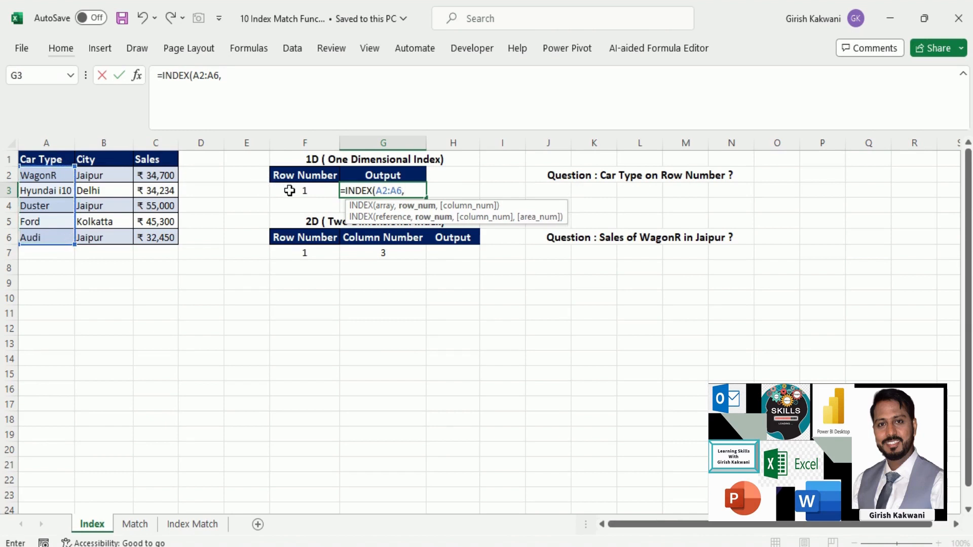
left_click(289, 190)
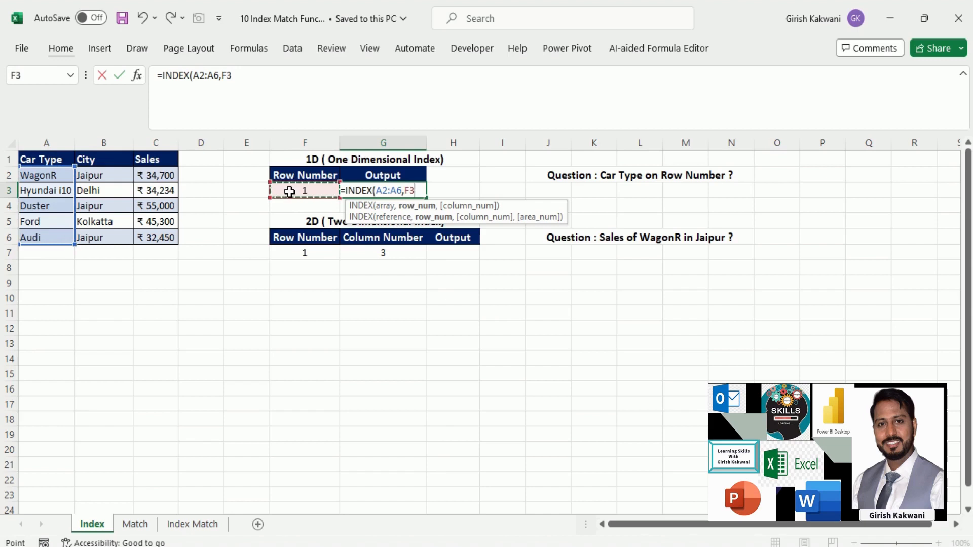
type(")")
key("Return")
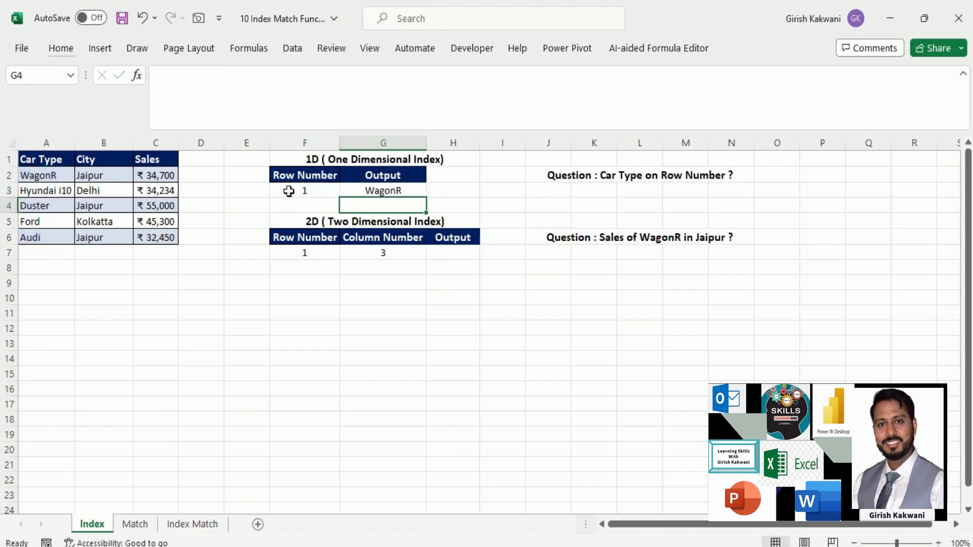
key("Up")
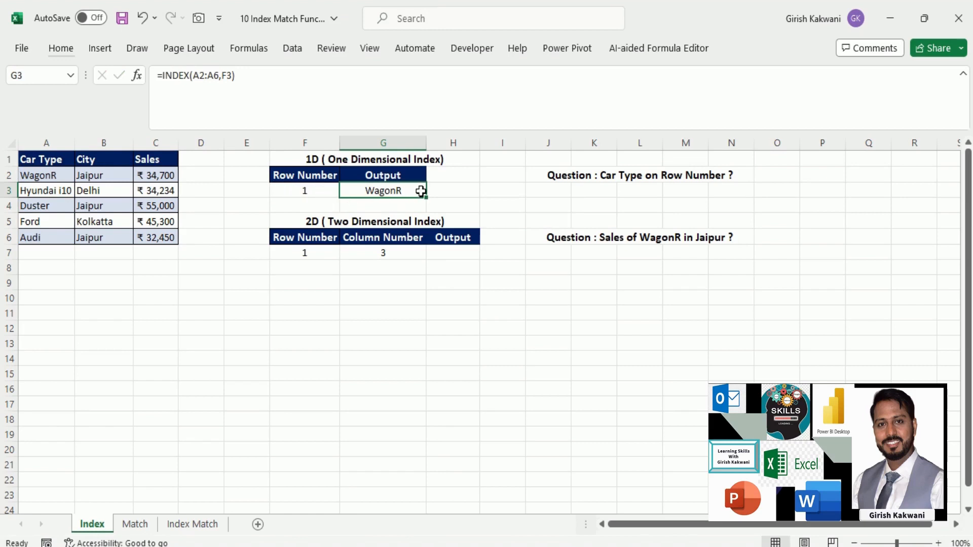
Set the one-dimensional Row Number in F3 to 3 and check the output beside it.
left_click(296, 191)
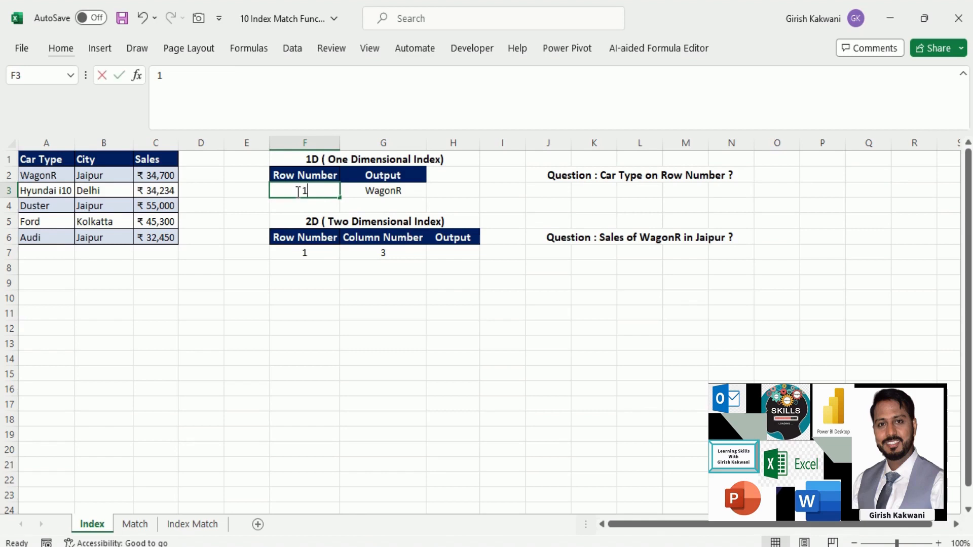
type("3")
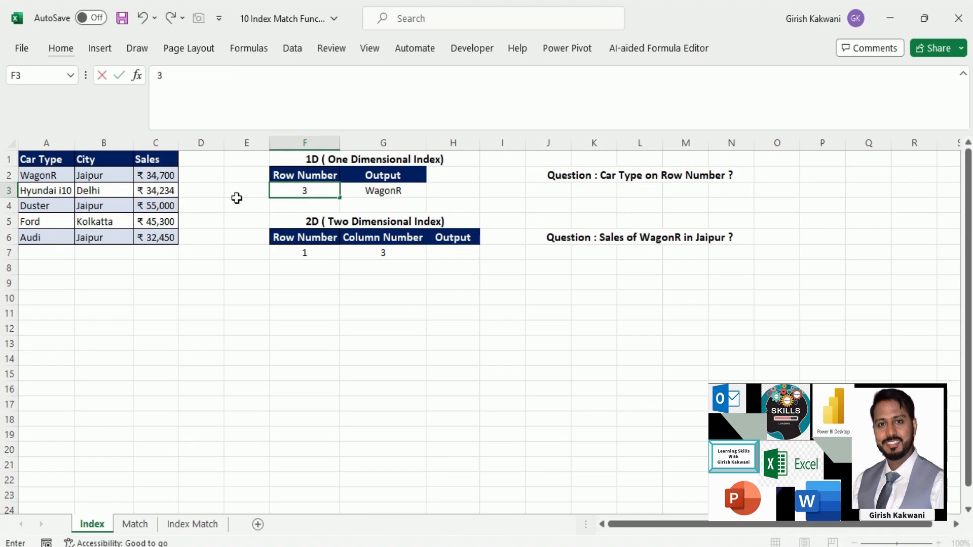
key("Return")
key("Up")
key("Right")
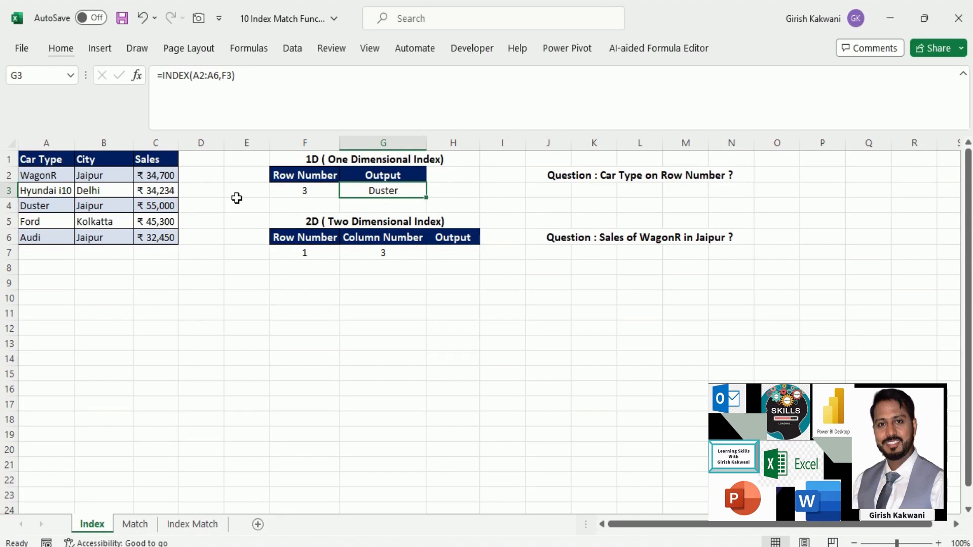
Begin an INDEX formula in the two-dimensional Output cell H7 with A2:C6 as its array.
key("Left")
key("Down")
key("Down")
key("Down")
key("Down")
key("Right")
key("Right")
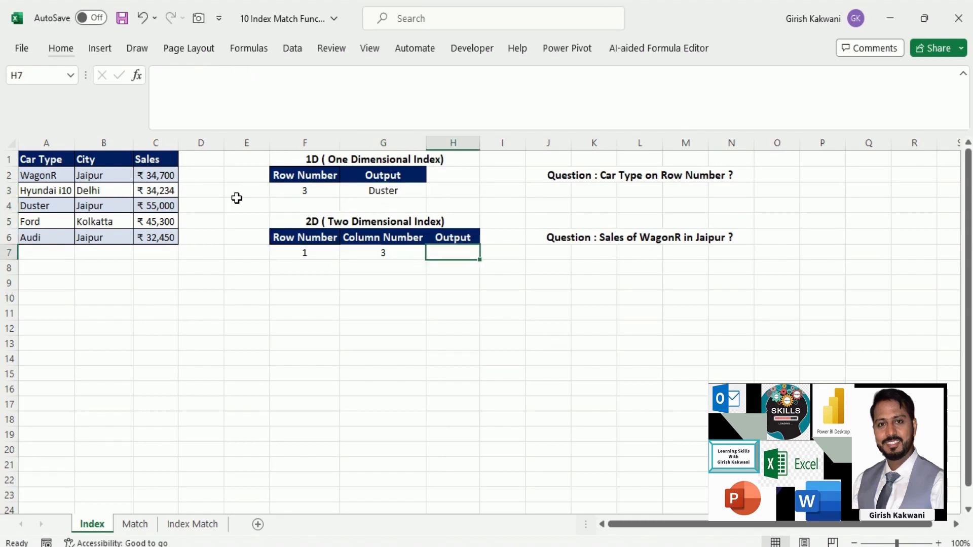
type("=")
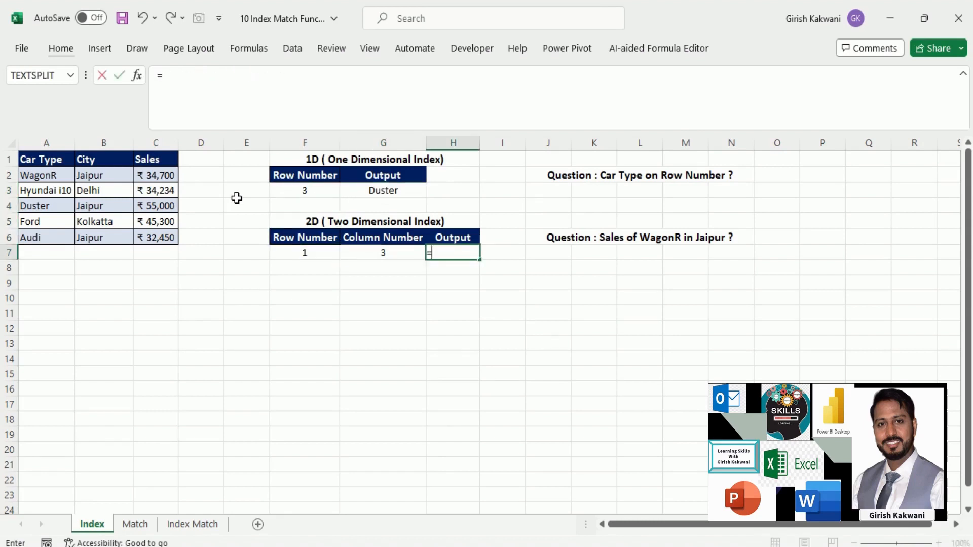
type("index")
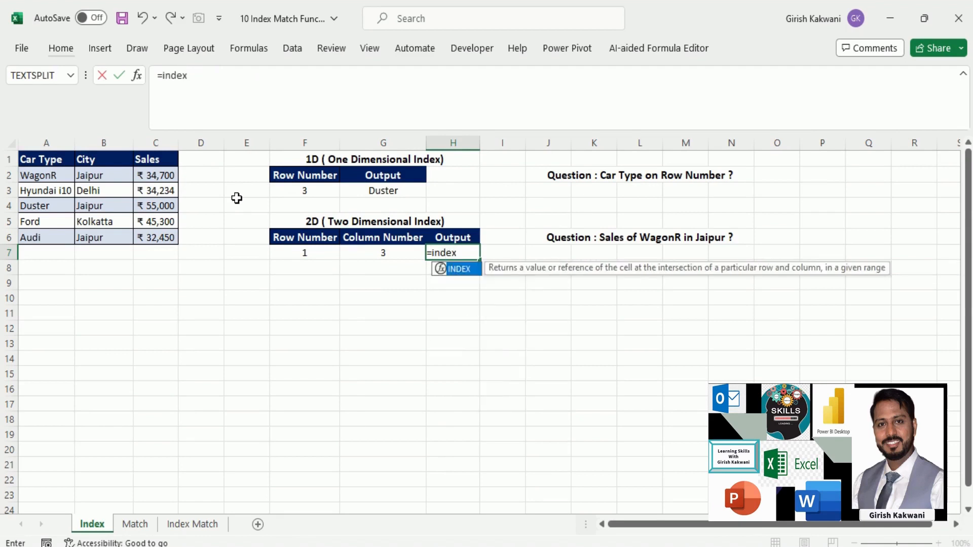
key("Tab")
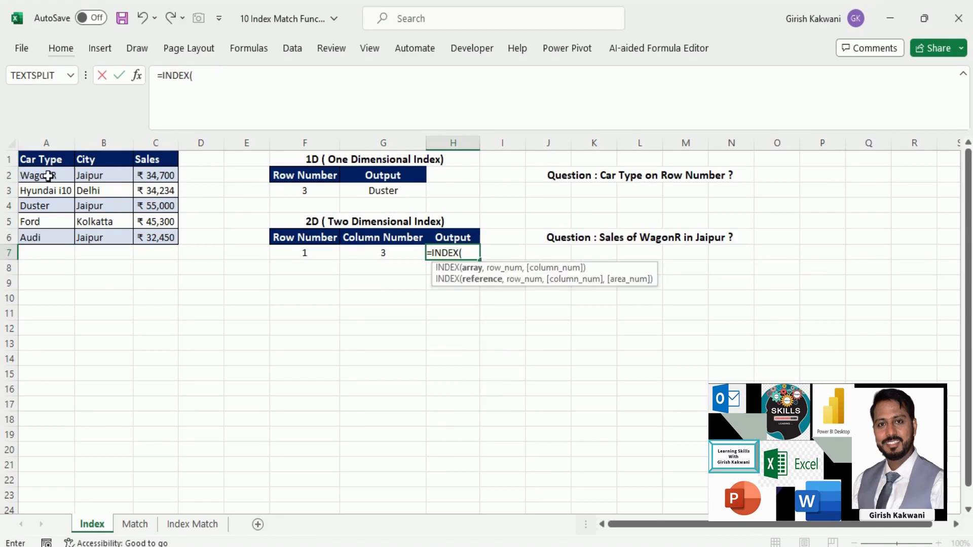
left_click_drag(48, 176, 143, 237)
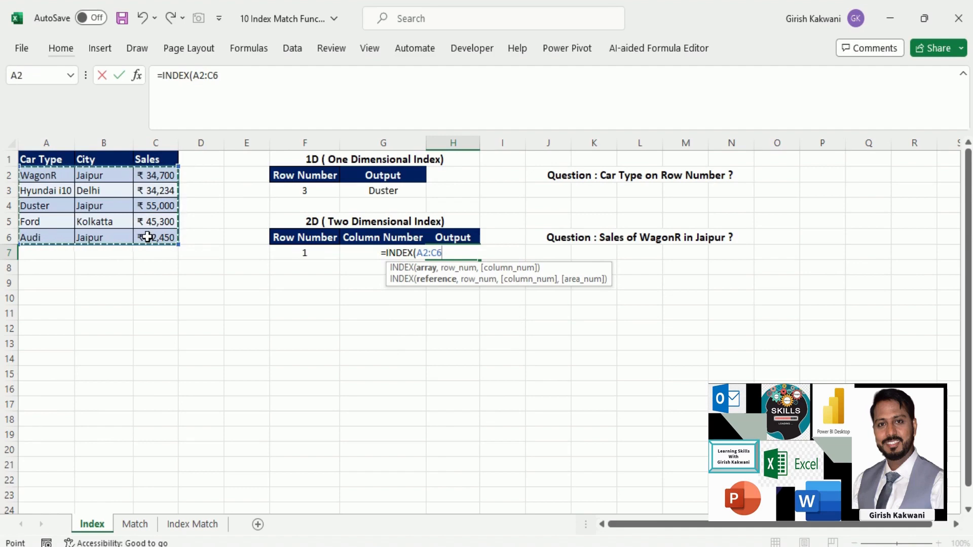
type(".")
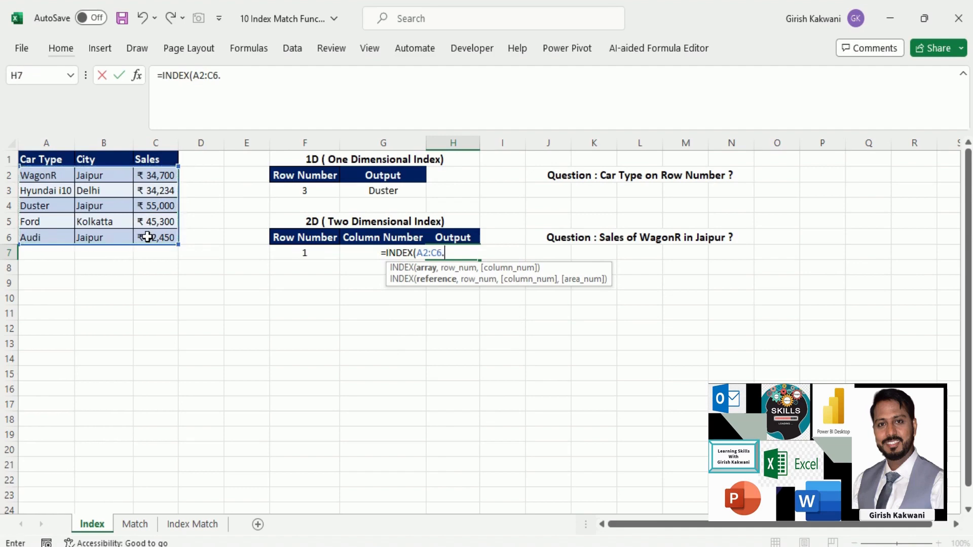
left_click(321, 252)
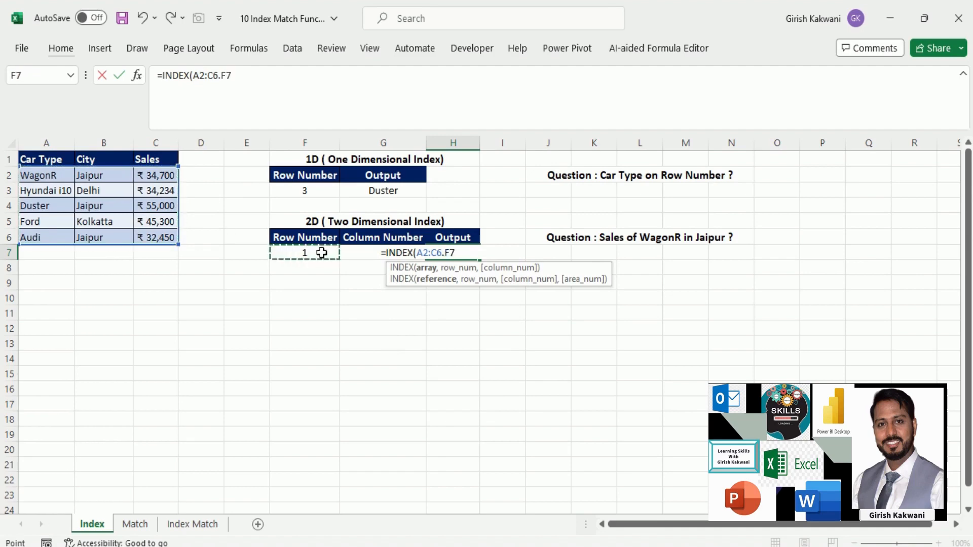
type(".")
key("Left")
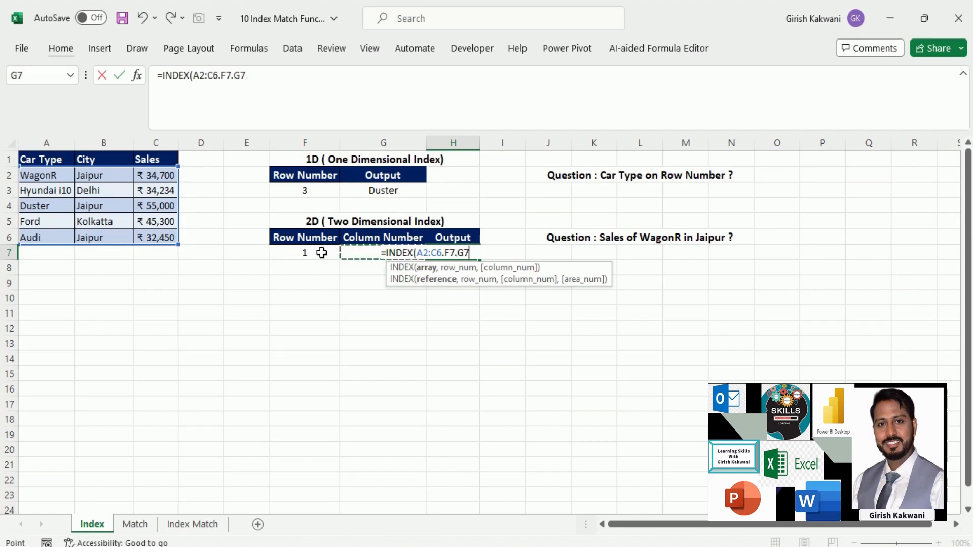
key("BackSpace")
key("BackSpace")
key("BackSpace")
key("BackSpace")
key("BackSpace")
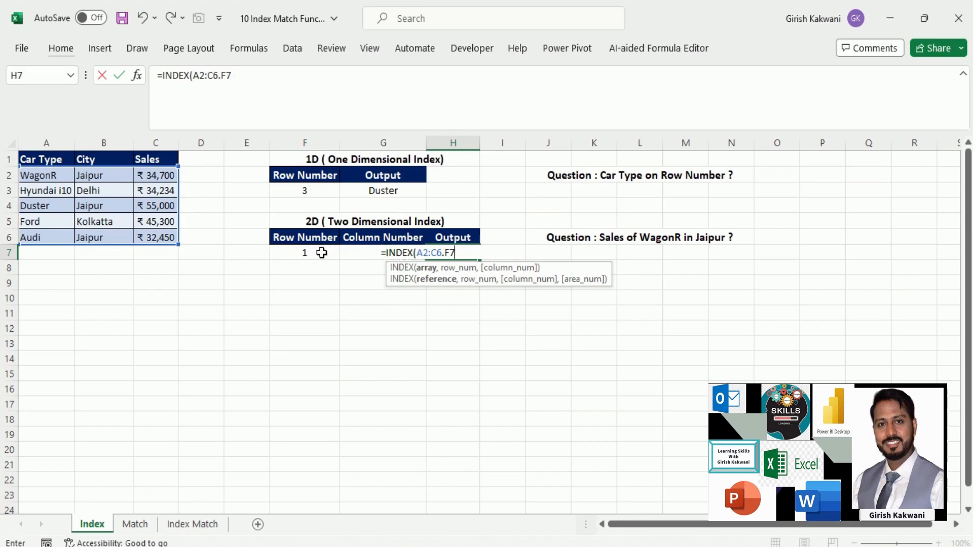
key("BackSpace")
Complete the H7 formula as =INDEX(A2:C6,F7,G7) and check it against row 2 and the Sales column.
type(",")
key("Left")
key("Left")
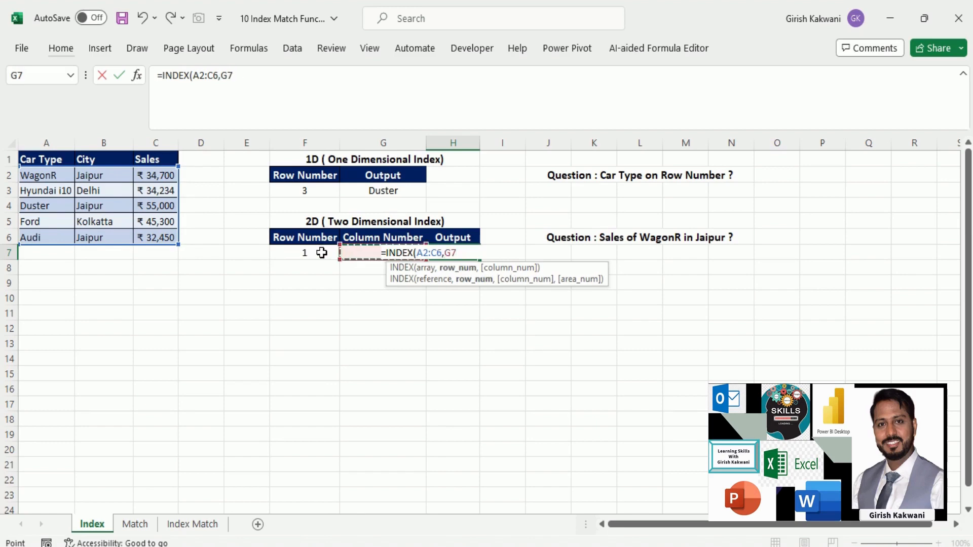
type(",")
key("Left")
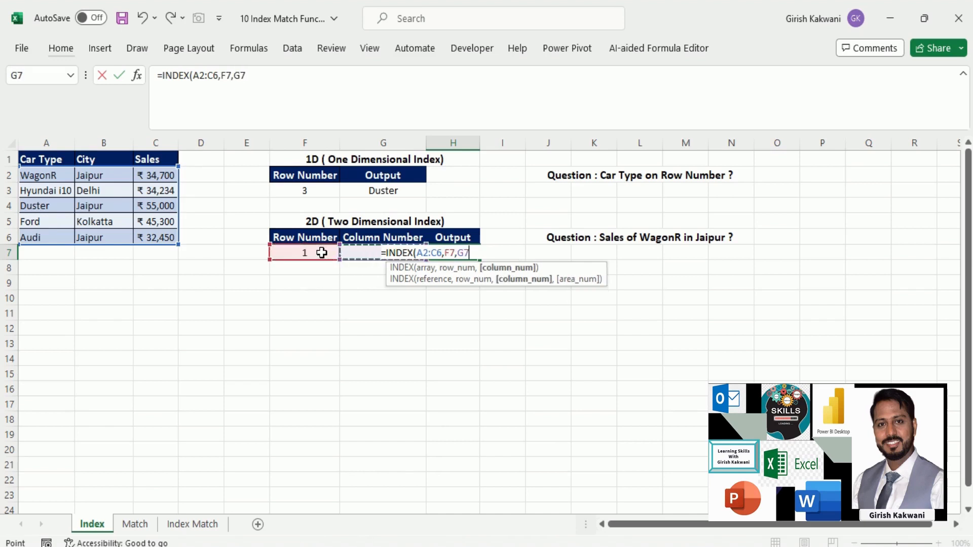
type(")")
key("Return")
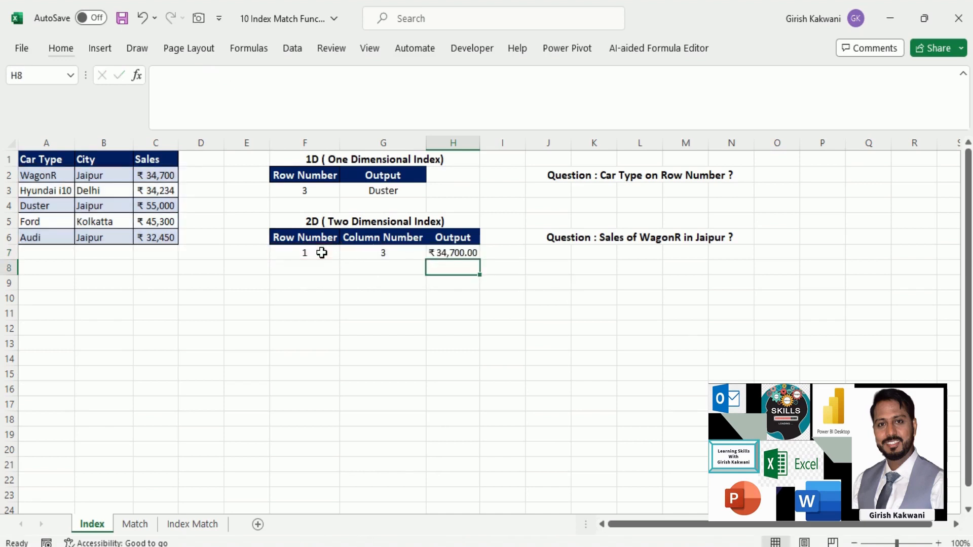
key("Up")
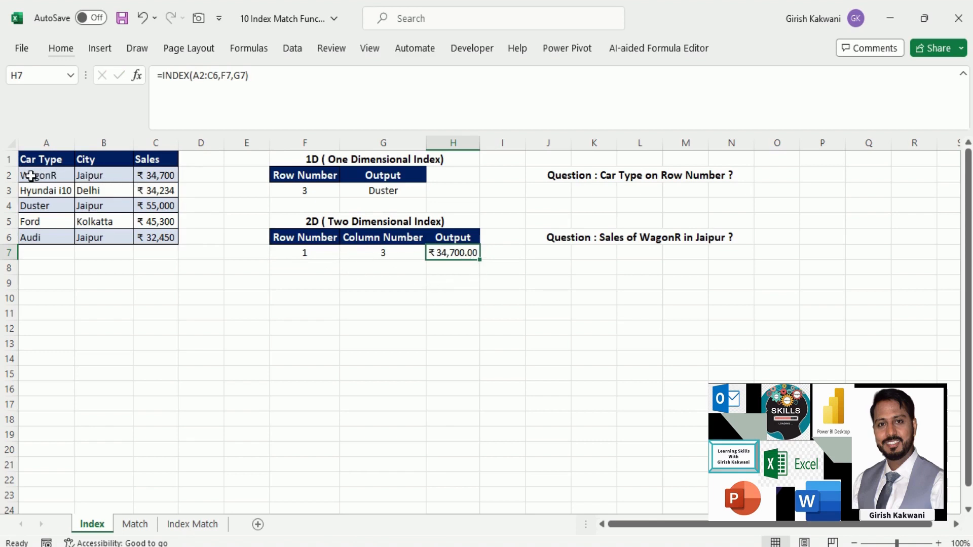
left_click(9, 176)
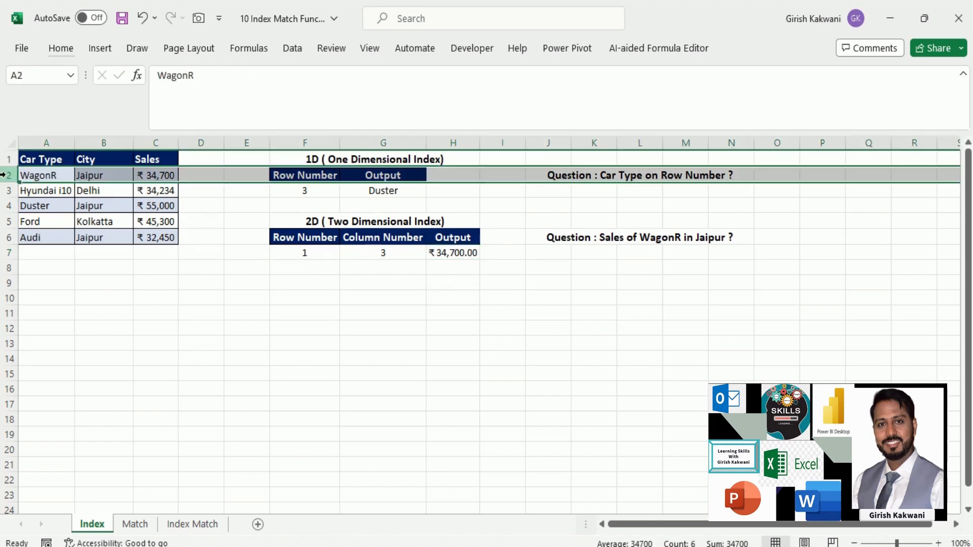
left_click(164, 138)
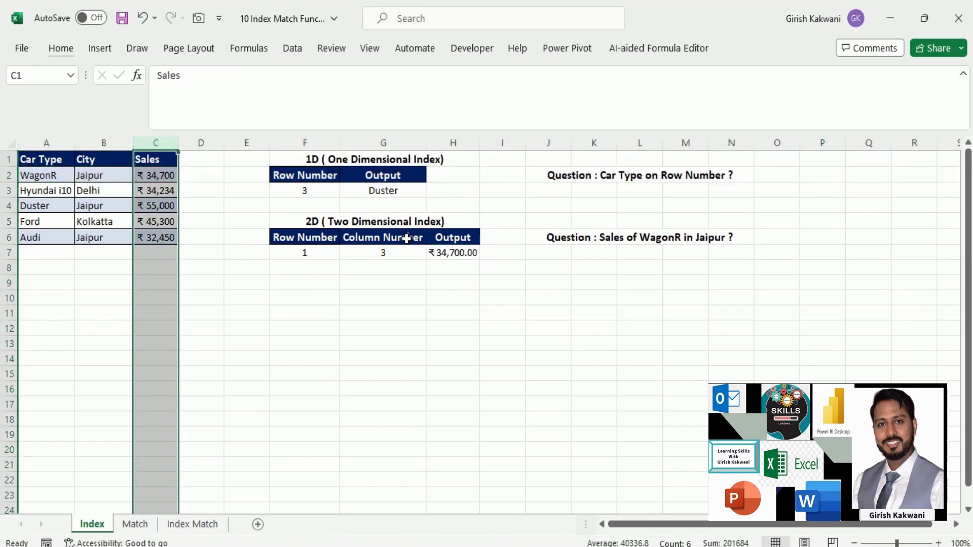
Compare the two-dimensional INDEX formula in H7 with the question about WagonR's sales in Jaipur.
left_click(472, 252)
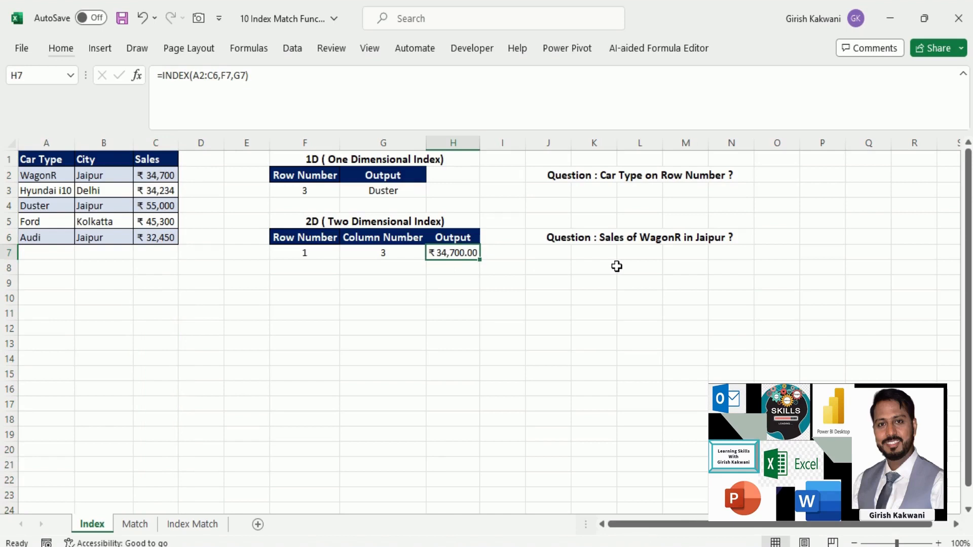
key("Right")
key("Right")
key("Up")
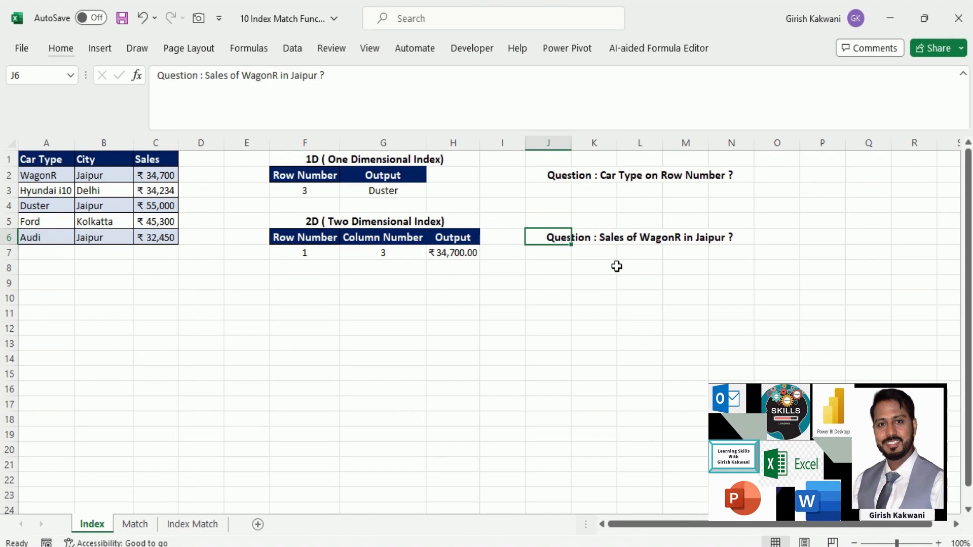
key("Left")
key("Left")
key("Down")
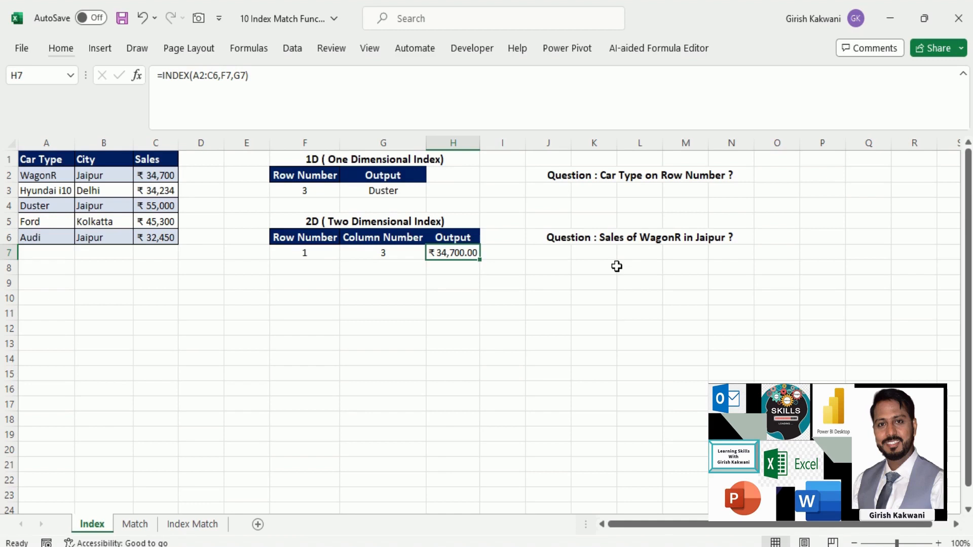
Review the one-dimensional question in J2 together with its Row Number in F3 and INDEX formula in G3.
key("Up")
key("Up")
key("Up")
key("Up")
key("Up")
key("Right")
key("Right")
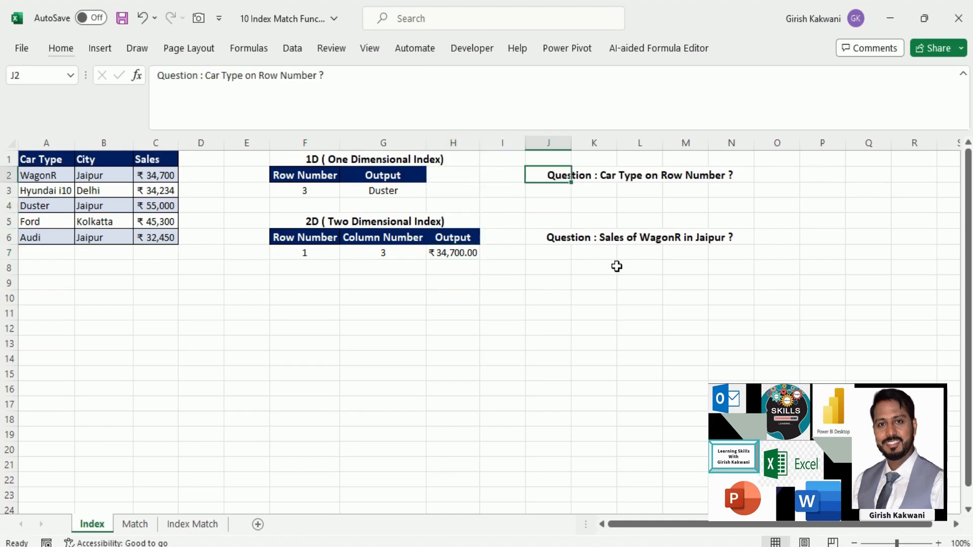
key("Left")
key("Left")
key("Left")
key("Left")
key("Left")
key("Down")
key("Right")
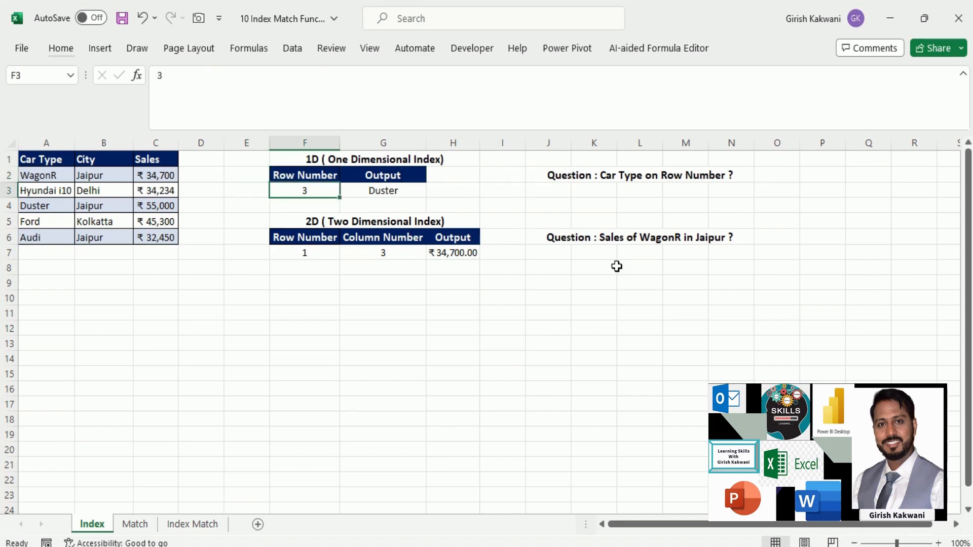
key("Right")
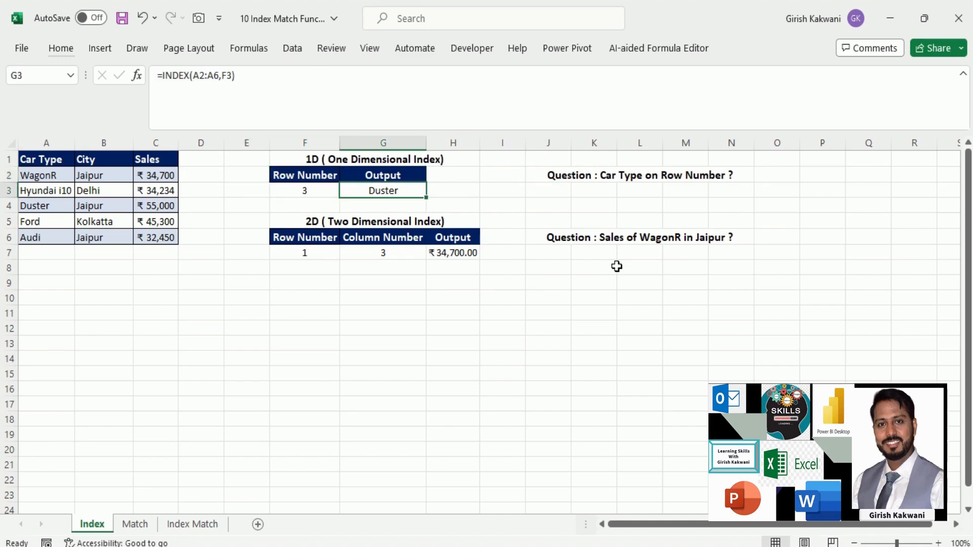
Review the two-dimensional question in J6 against the Row Number in F7, Column Number in G7 and formula in H7.
key("Right")
key("Right")
key("Right")
key("Down")
key("Down")
key("Down")
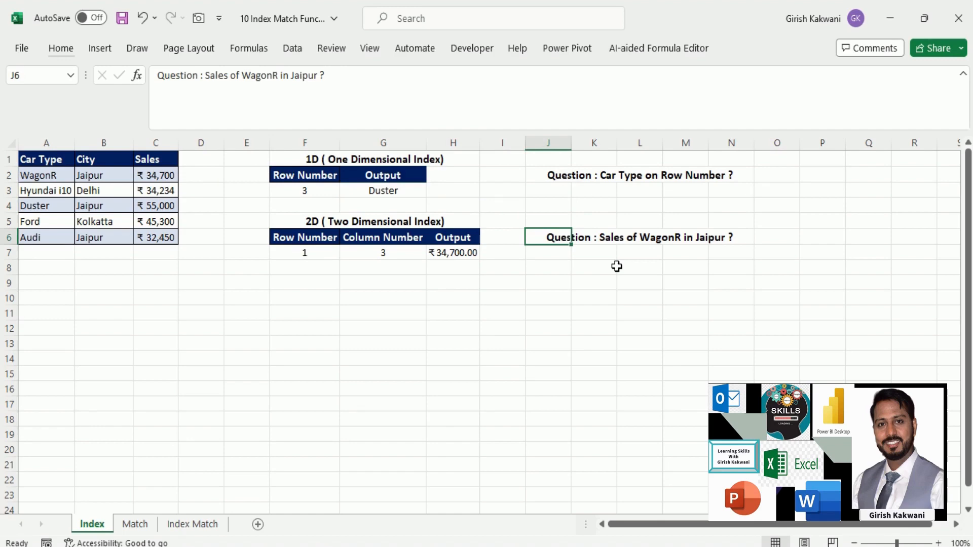
key("Left")
key("Left")
key("Left")
key("Left")
key("Left")
key("Left")
key("Left")
key("Left")
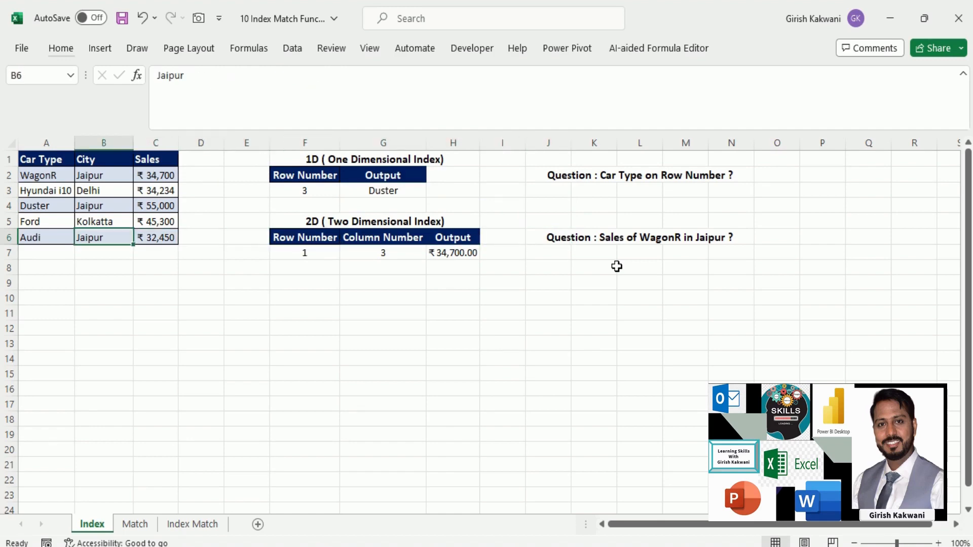
key("Up")
key("Right")
key("Right")
key("Right")
key("Right")
key("Down")
key("Down")
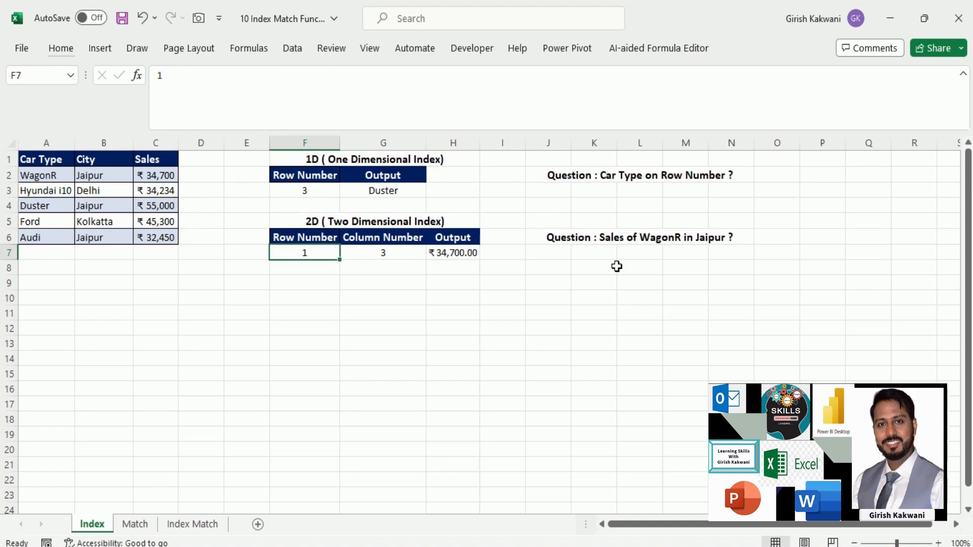
key("Right")
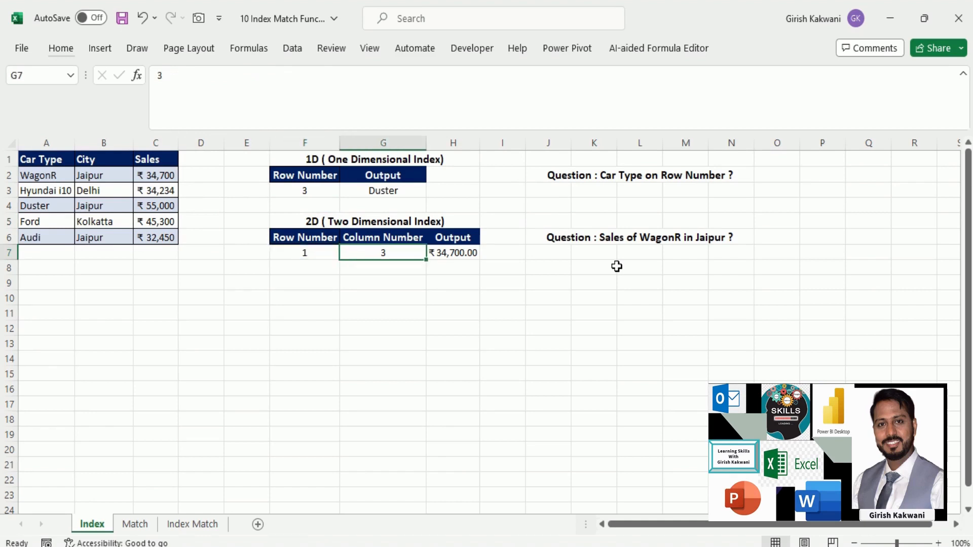
key("Left")
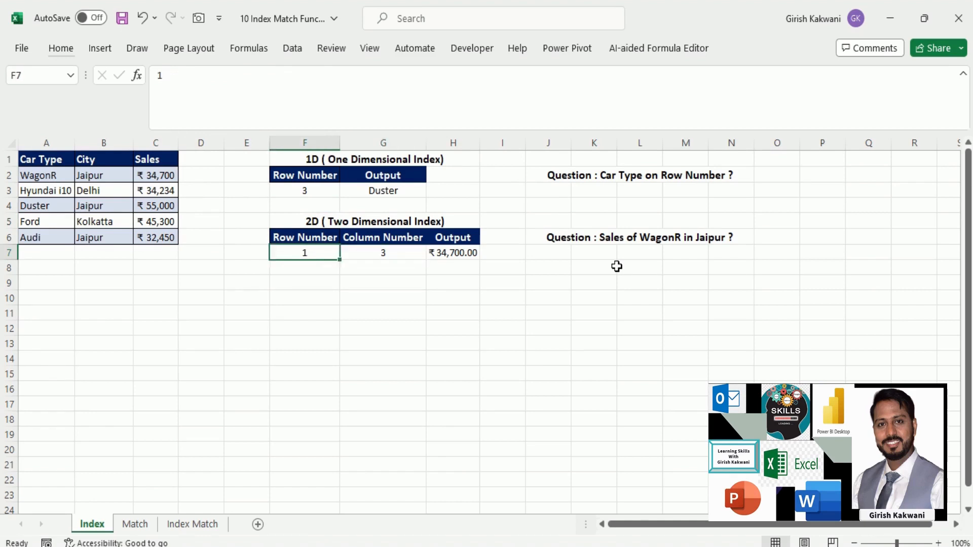
key("Right")
key("Right")
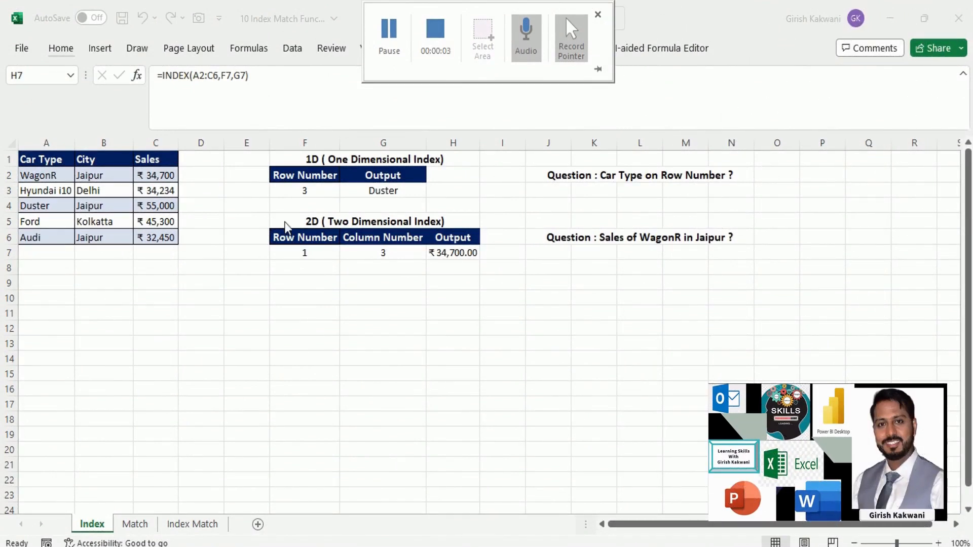
Open the Match sheet and examine its car data, the row and column Input and Output cells, and both questions.
left_click(141, 527)
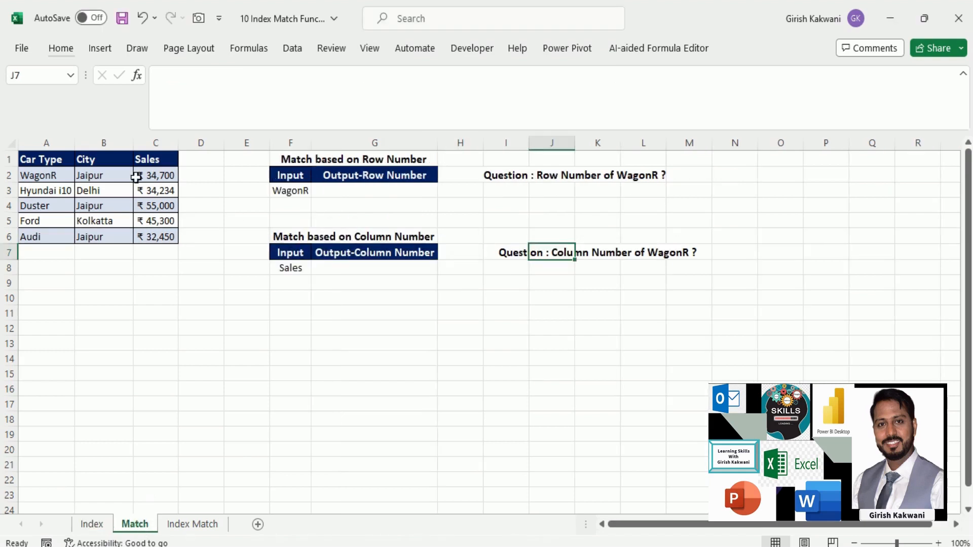
left_click_drag(59, 176, 140, 239)
left_click(513, 175)
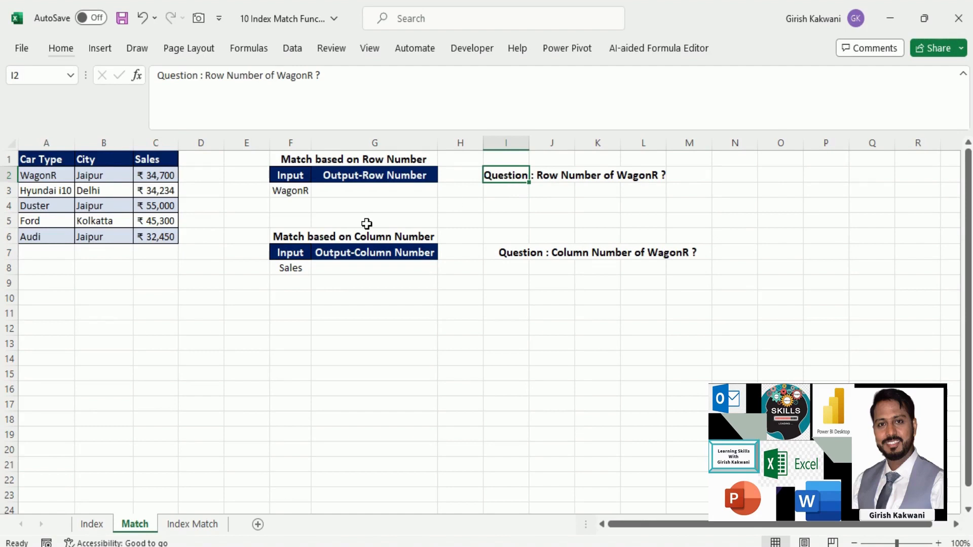
left_click(287, 190)
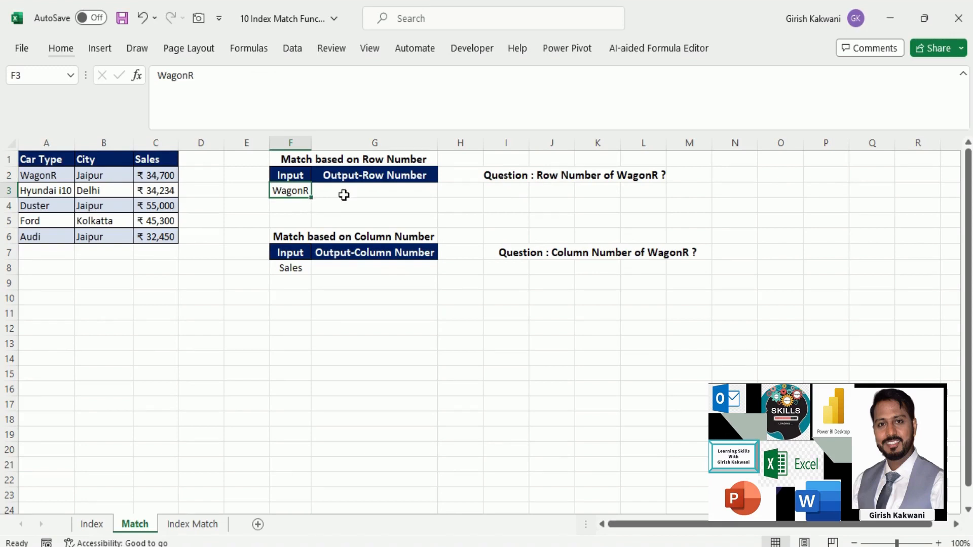
left_click(368, 193)
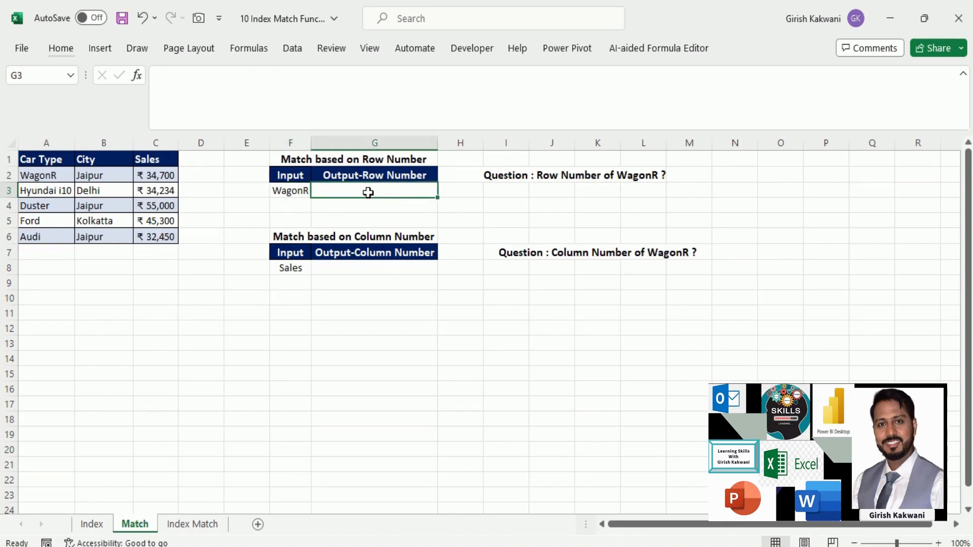
left_click(291, 268)
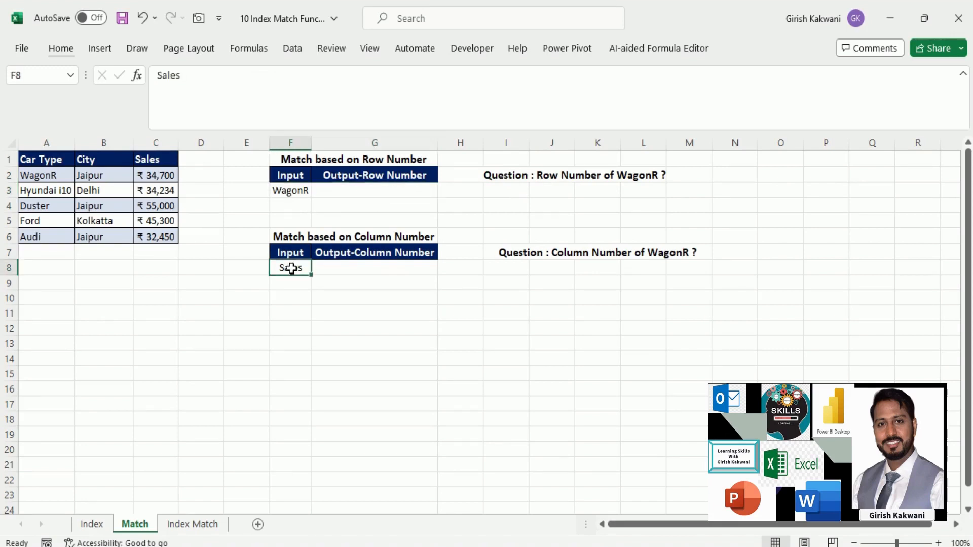
left_click(355, 269)
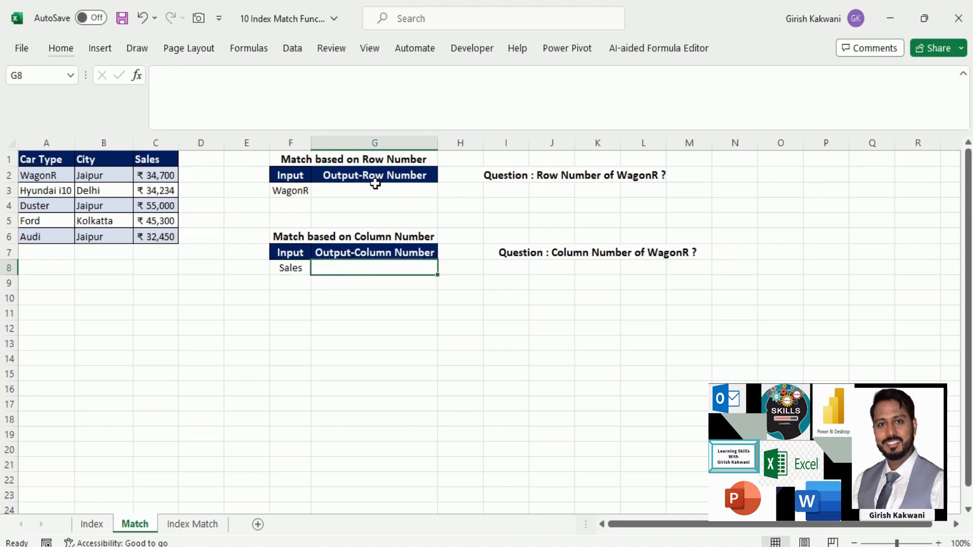
left_click(509, 172)
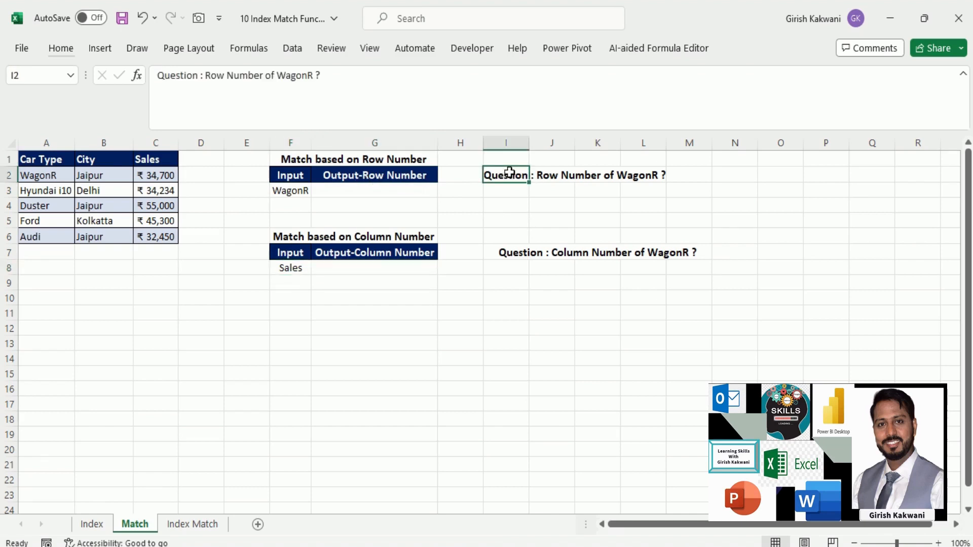
left_click(515, 253)
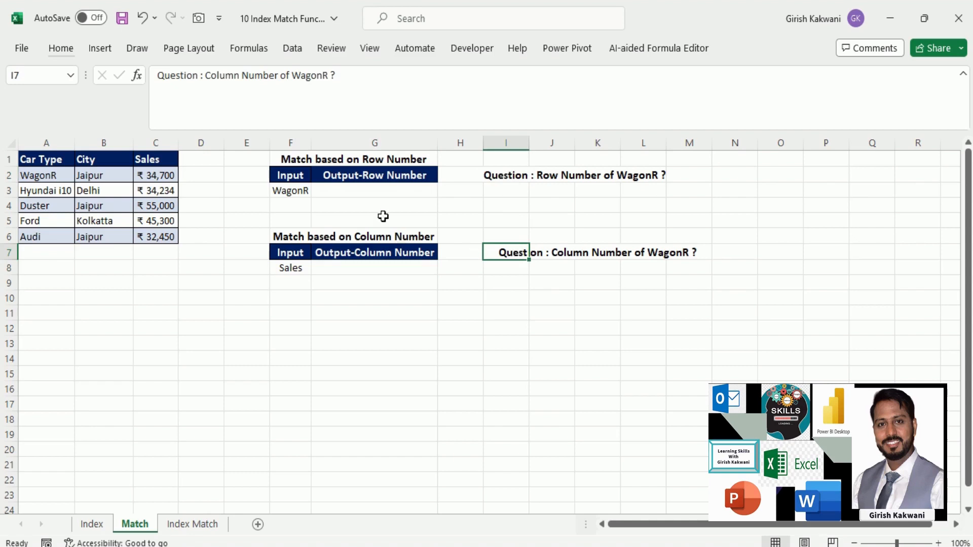
Enter =MATCH(F3,A2:A6,0) in the Output-Row Number cell G3 to find WagonR's row position by exact match.
left_click(366, 188)
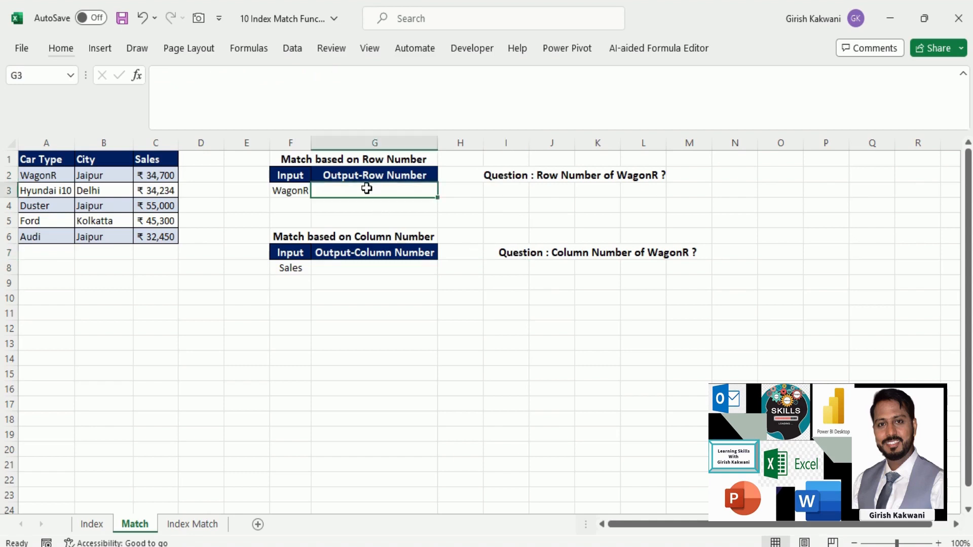
type("=")
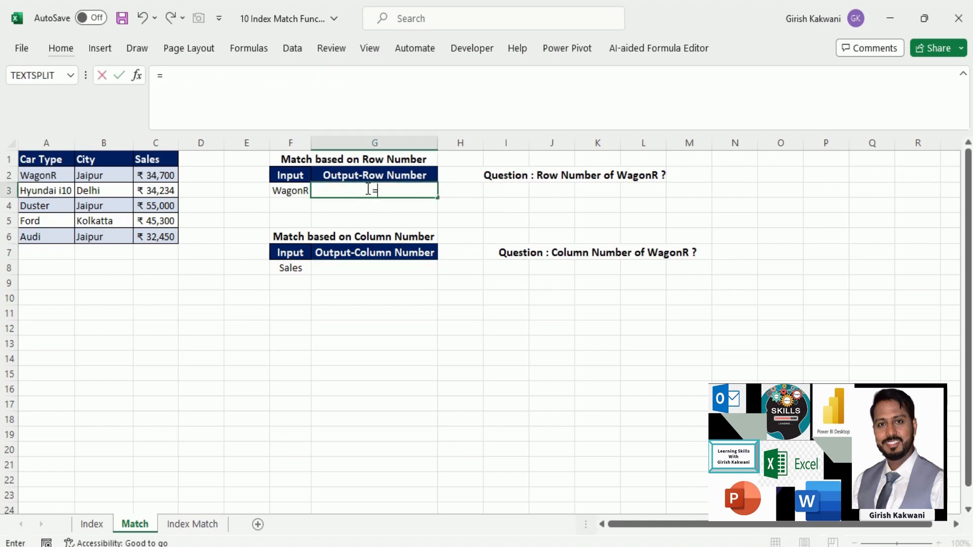
type("match")
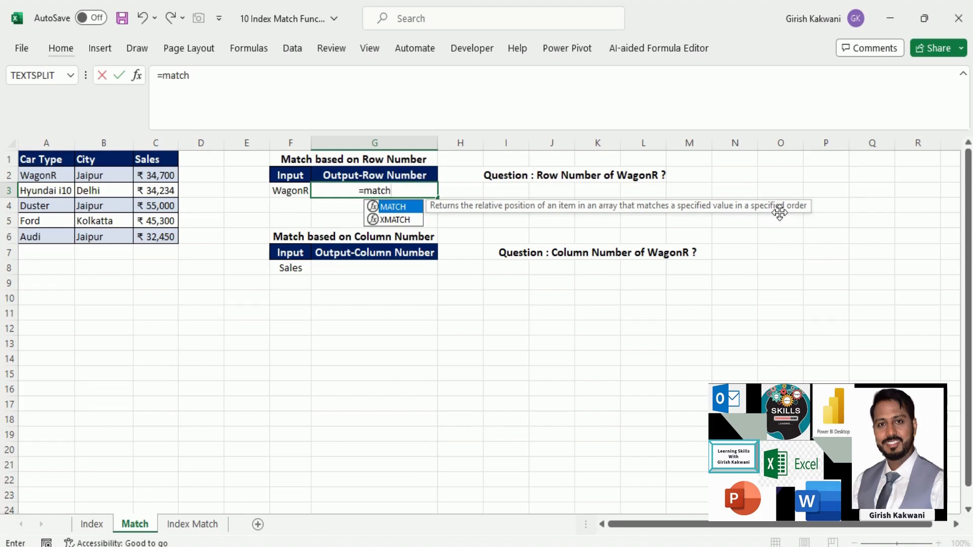
key("Tab")
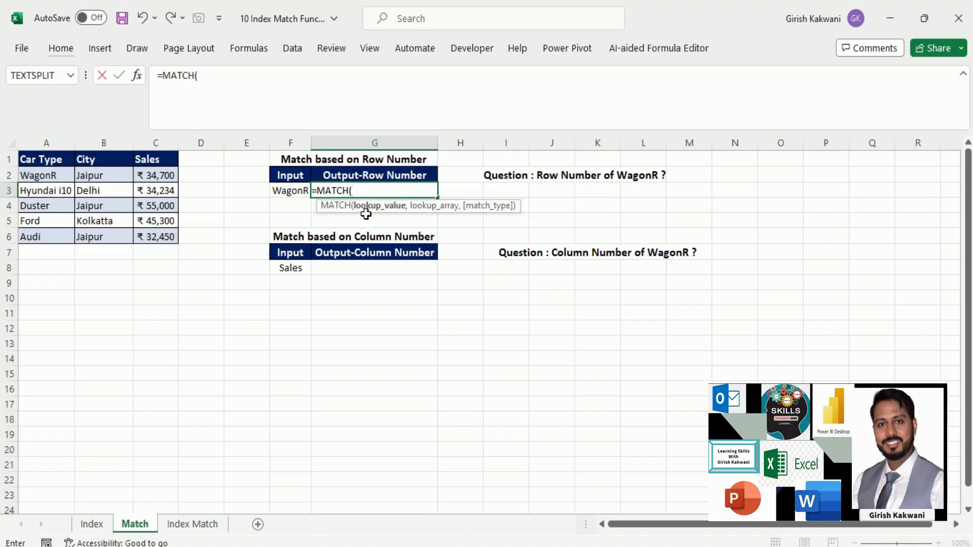
left_click(286, 191)
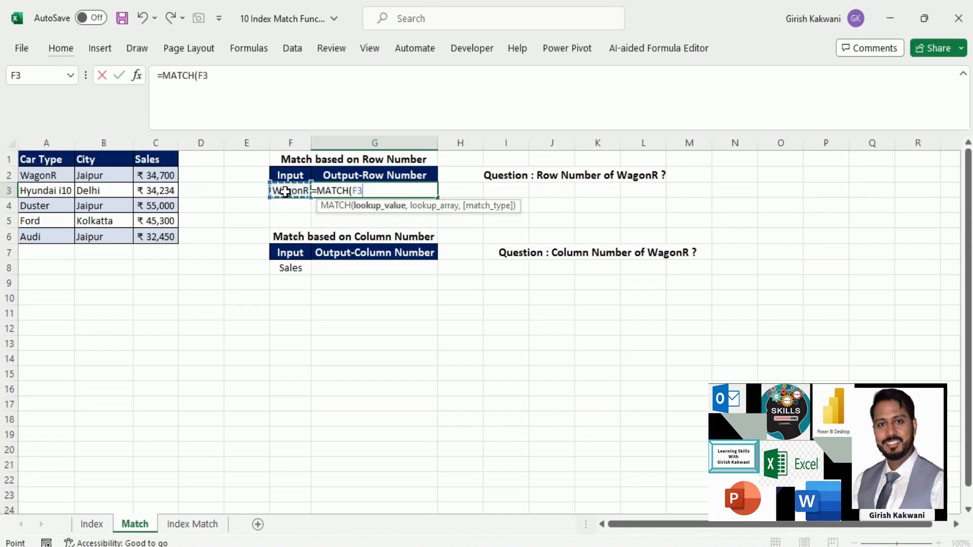
type(",")
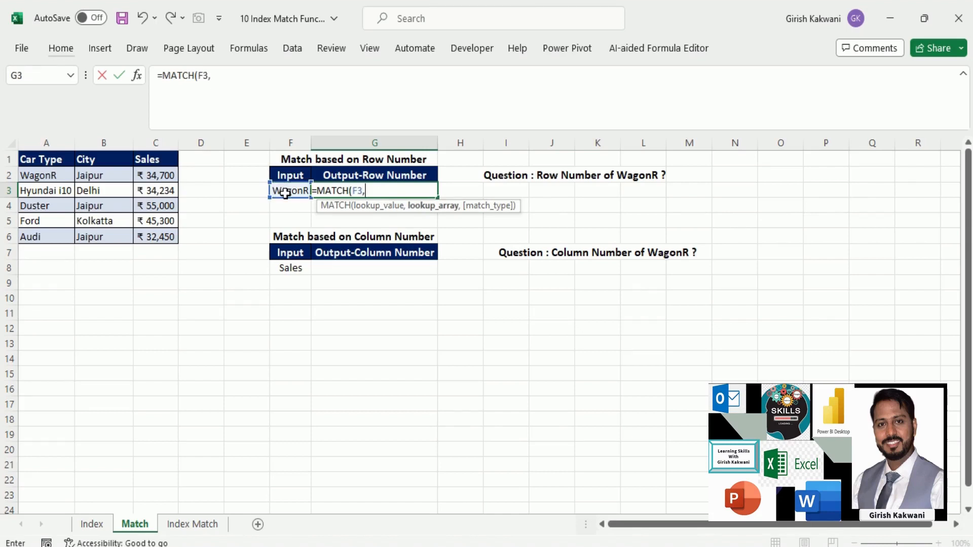
left_click_drag(40, 175, 45, 239)
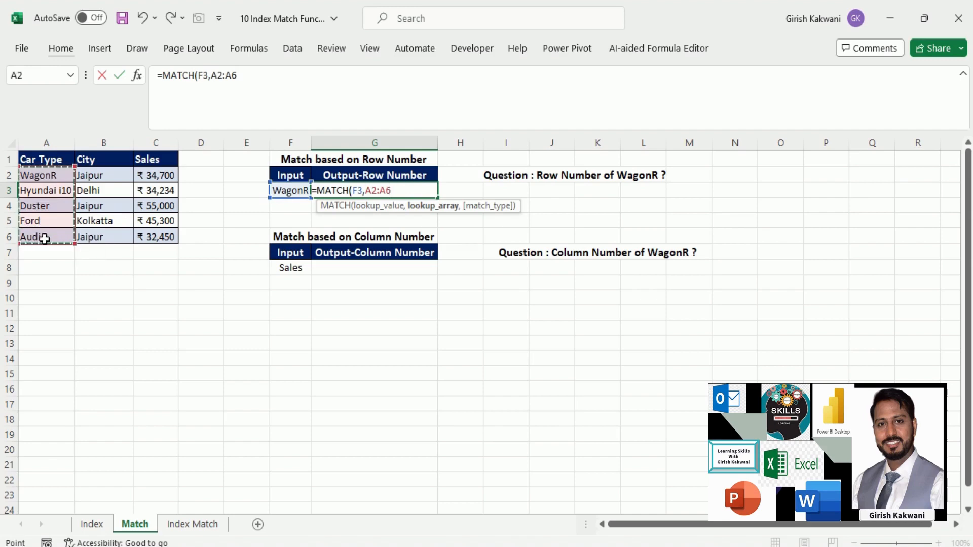
type(",")
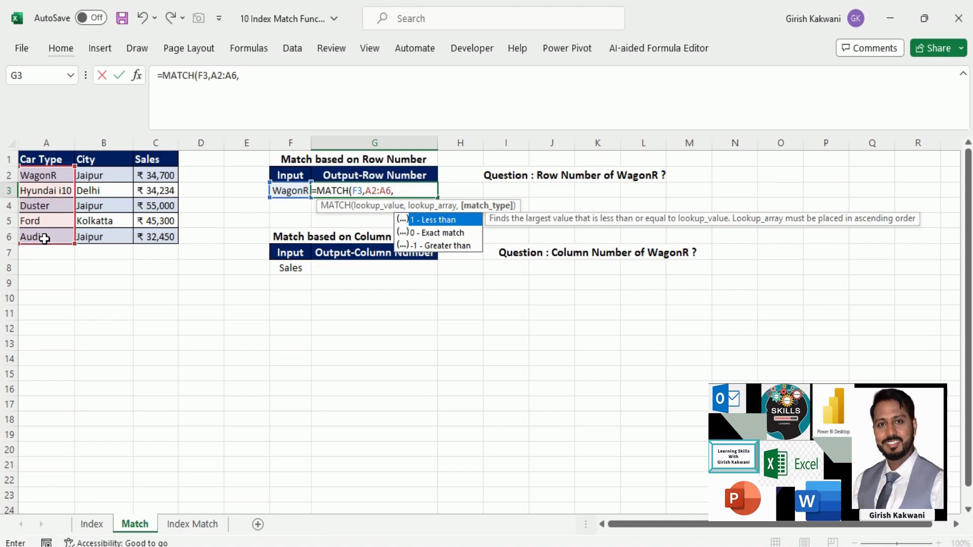
type("0)")
key("Return")
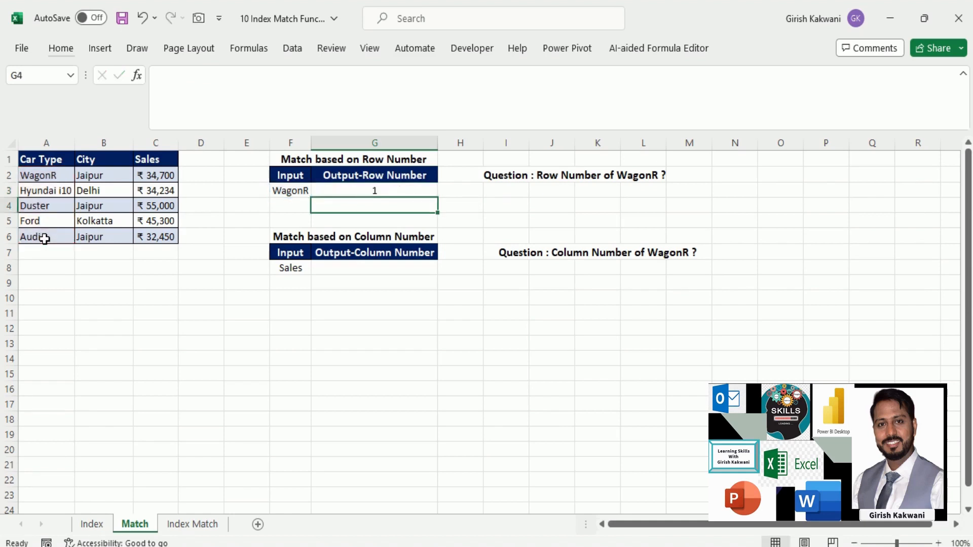
Check the G3 result against WagonR's row 2 and inspect the cell references in its MATCH formula.
key("Up")
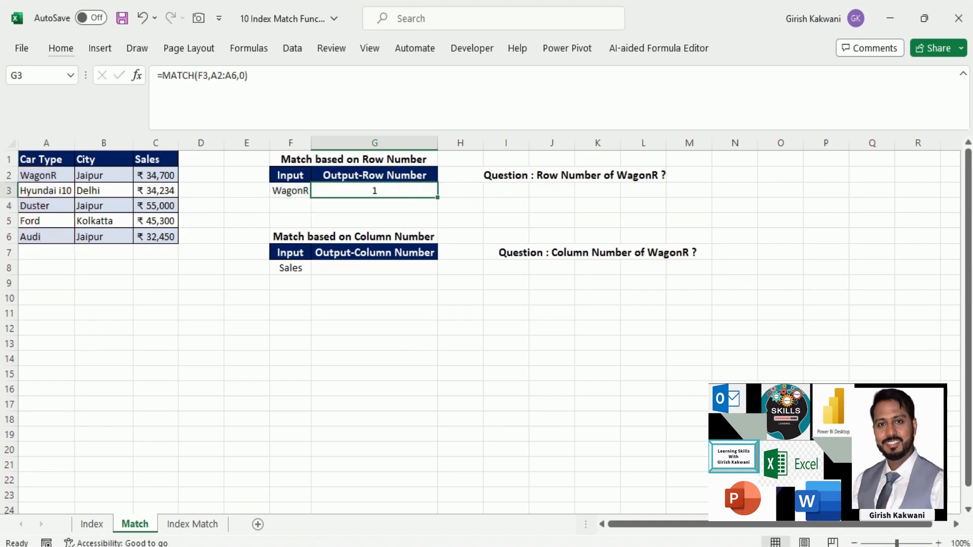
left_click(7, 175)
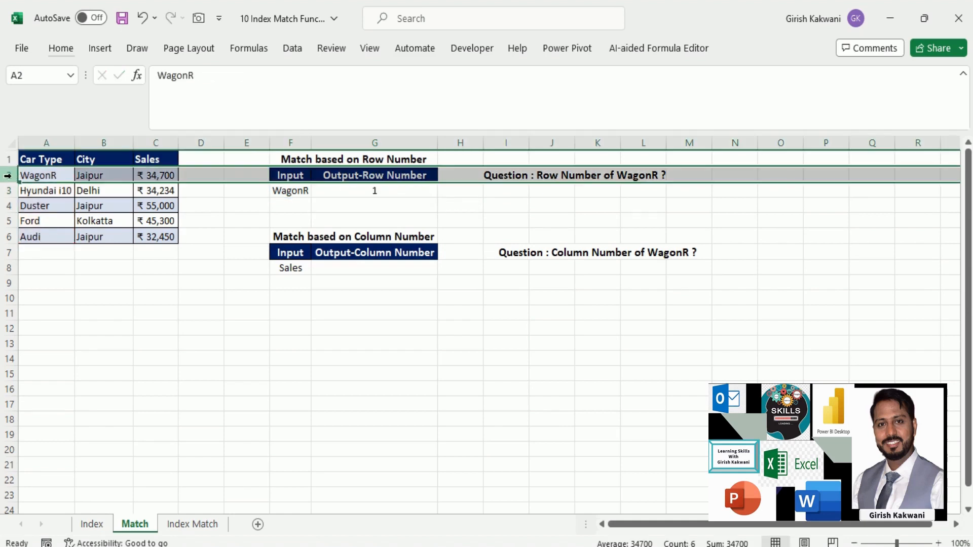
left_click(339, 189)
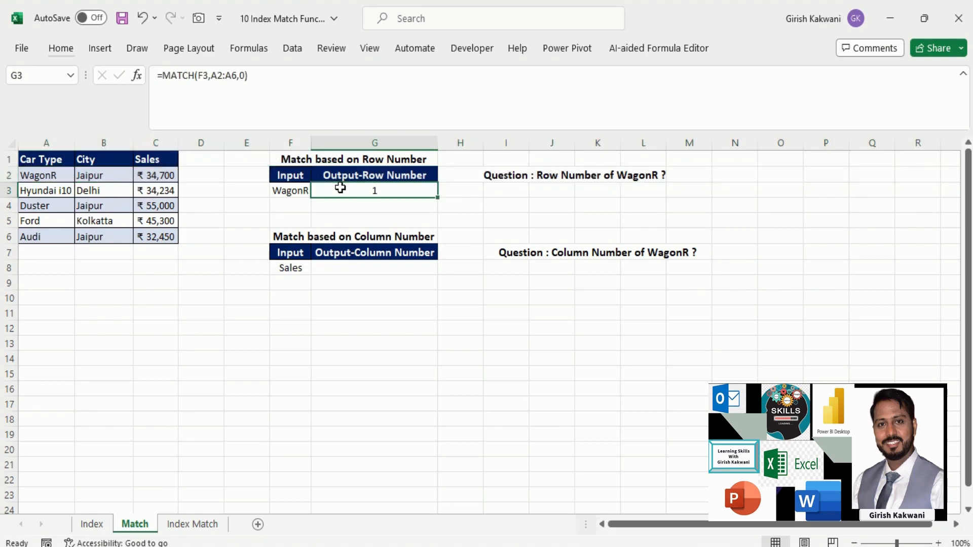
double_click(340, 188)
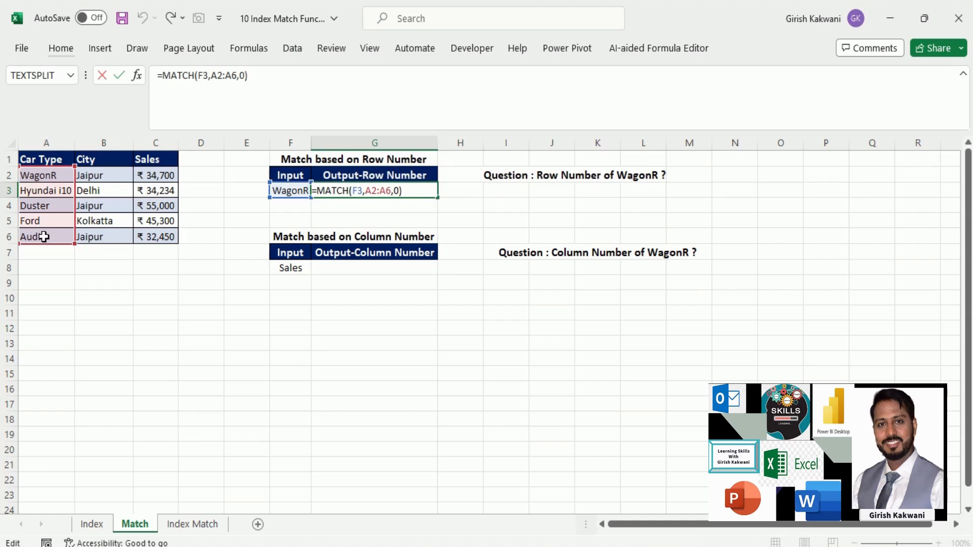
key("ctrl+Return")
Enter =MATCH(F8,A1:C1,0) in the Output-Column Number cell G8 to find the Sales header's column position by exact match.
key("Down")
key("Down")
key("Down")
key("Down")
key("Down")
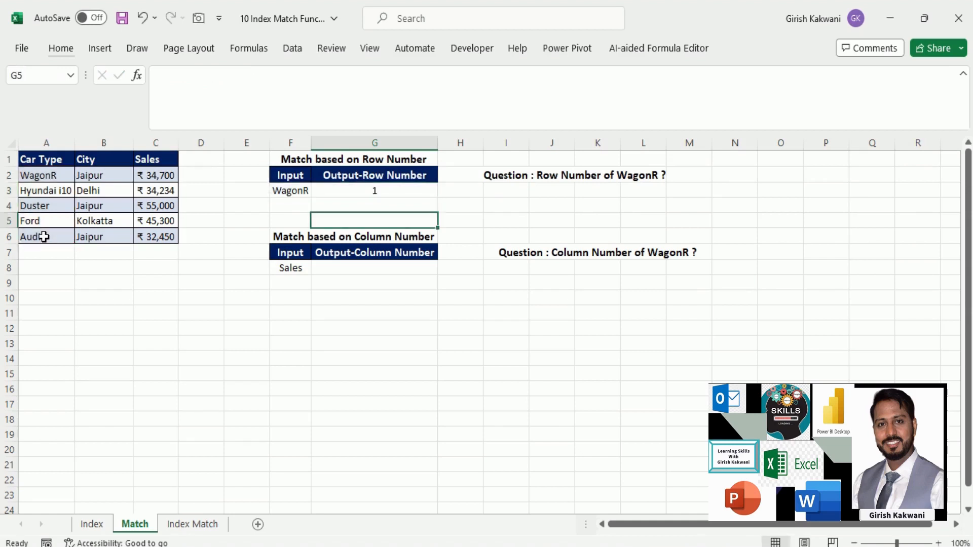
type("=")
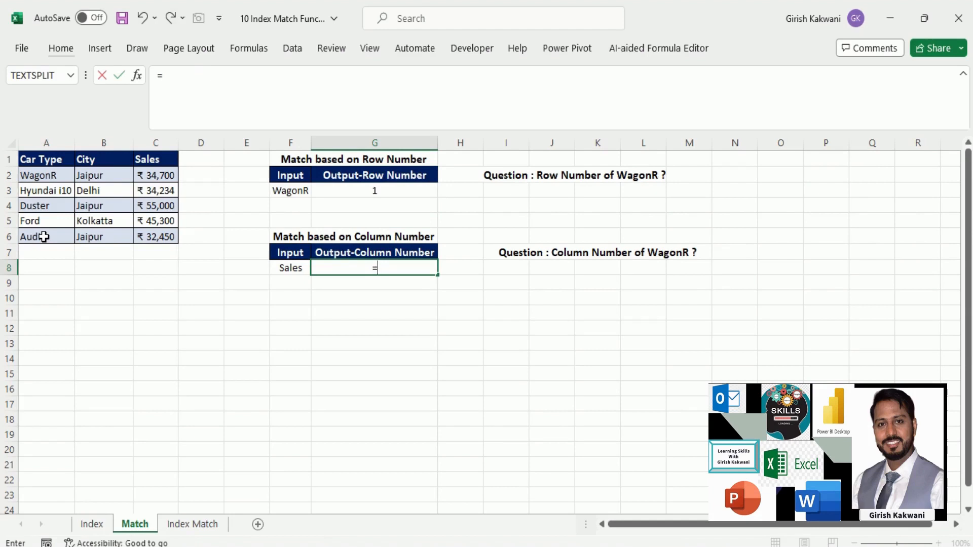
type("mat")
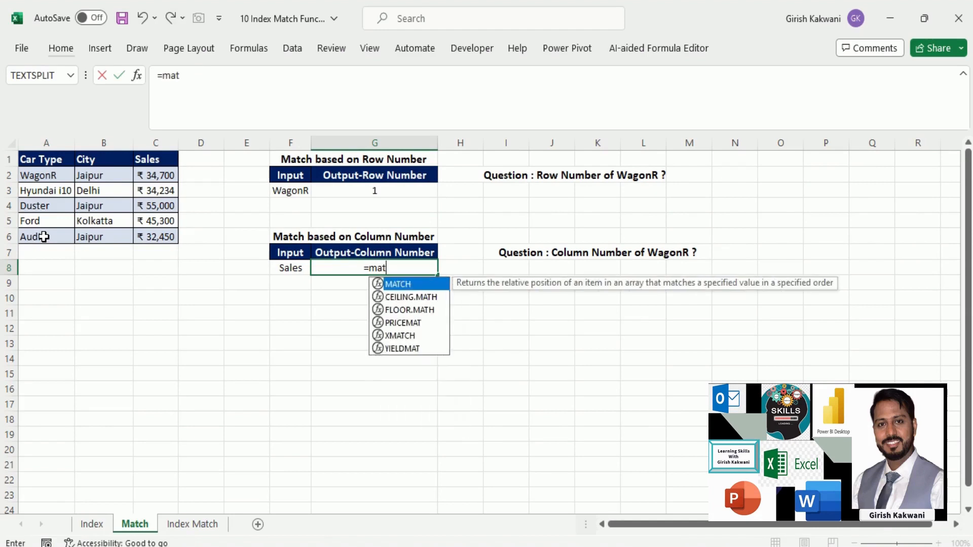
type("ch")
key("Tab")
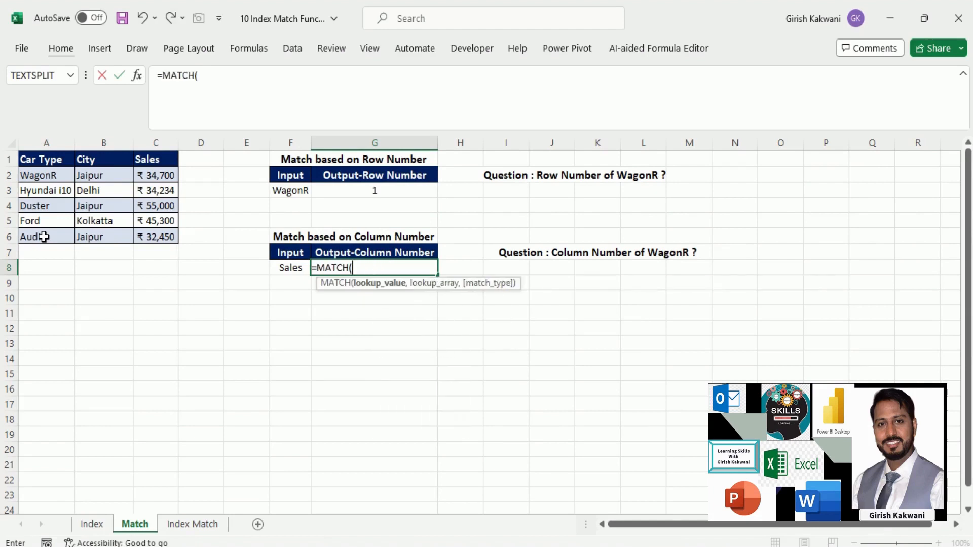
key("Left")
type(",")
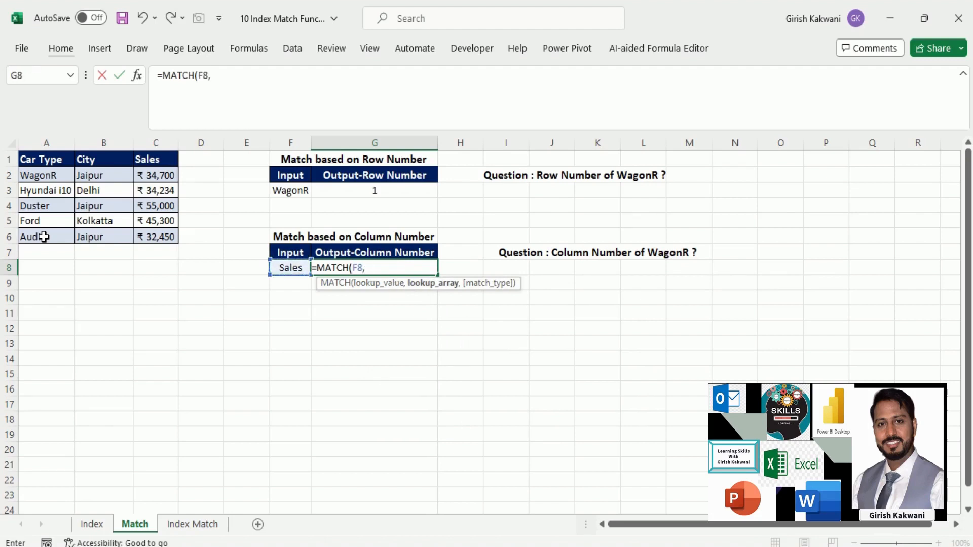
left_click(31, 161)
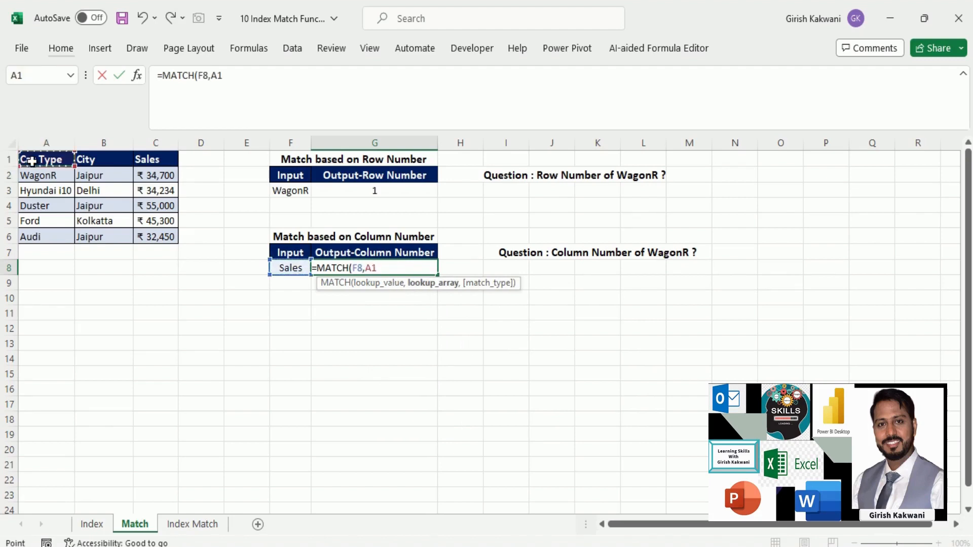
left_click_drag(31, 161, 147, 160)
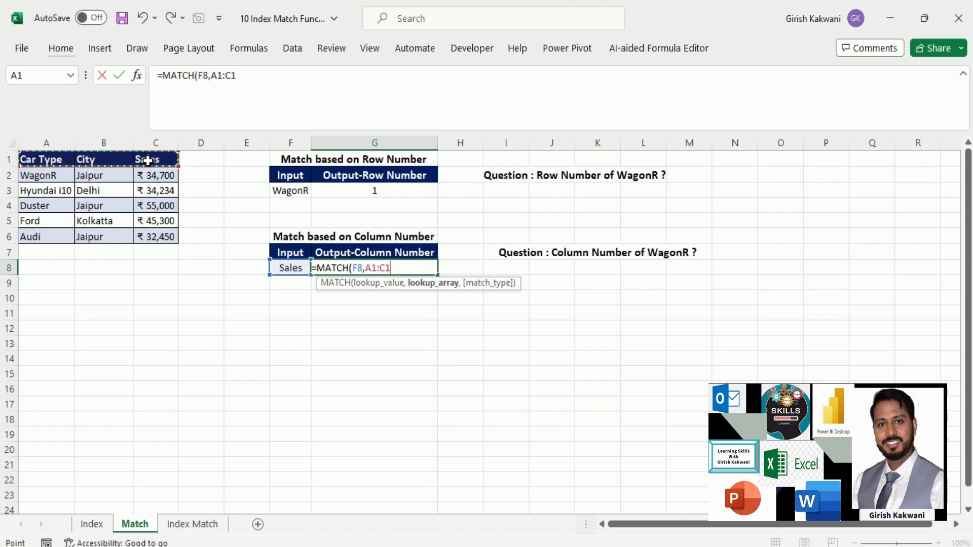
type(",")
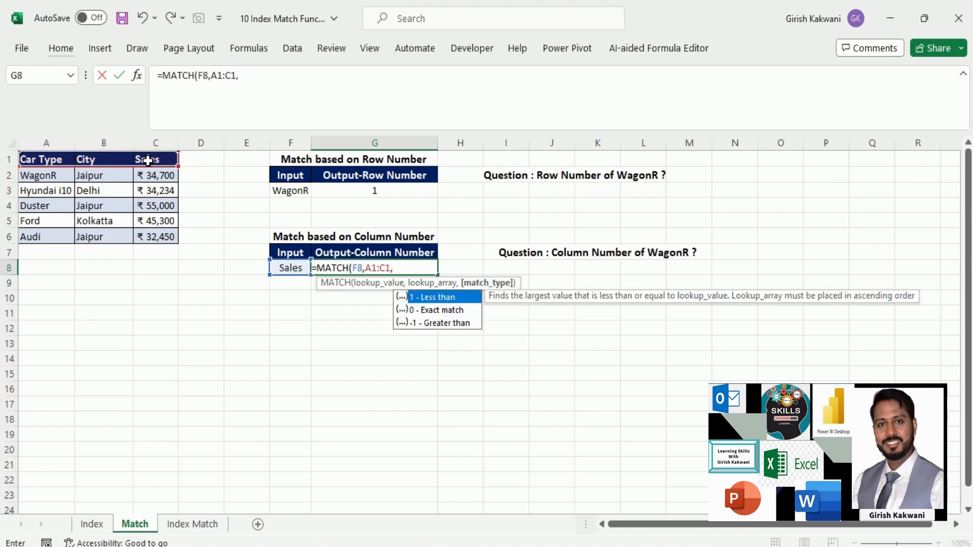
type("0)")
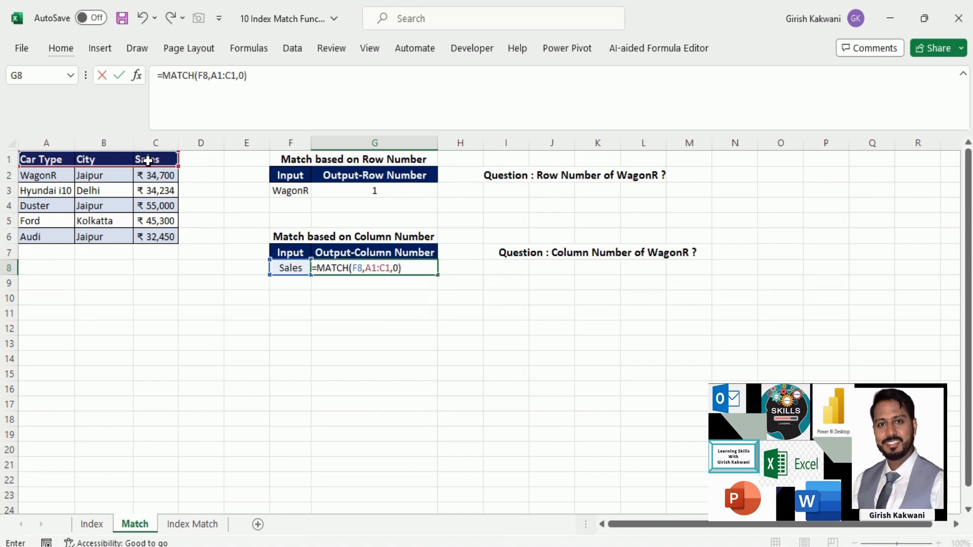
key("ctrl+Return")
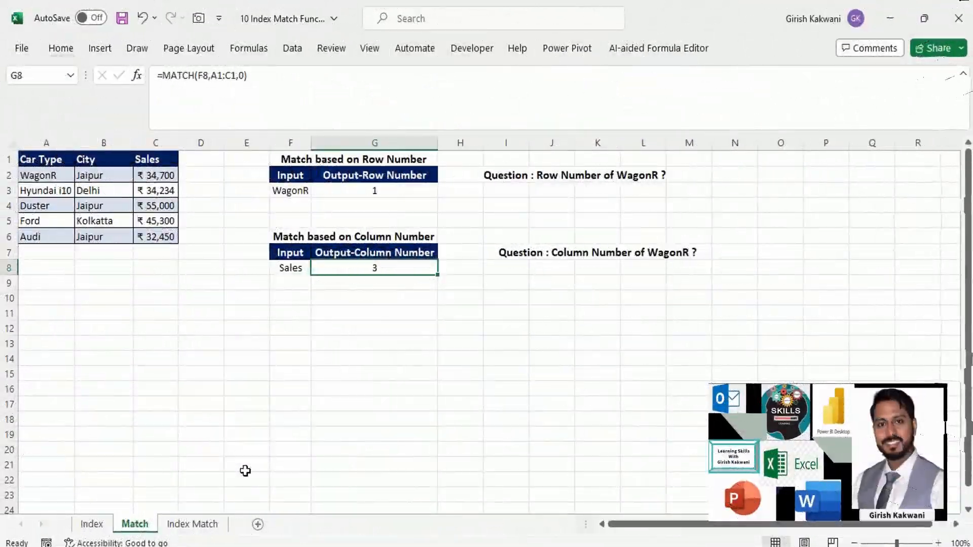
Open the Index Match sheet and examine WagonR's highlighted sales value, the row and column input cells, and the question about WagonR's sales.
left_click(193, 524)
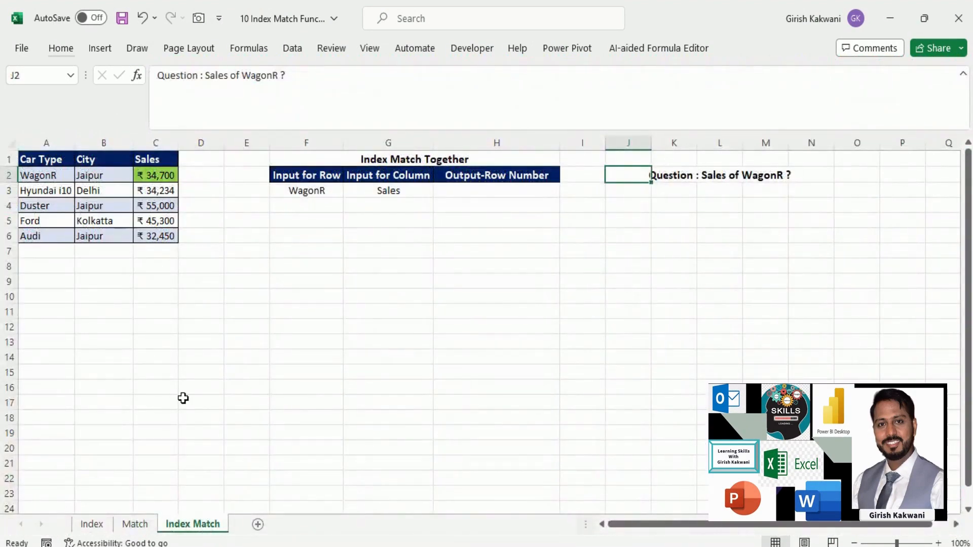
left_click(162, 176)
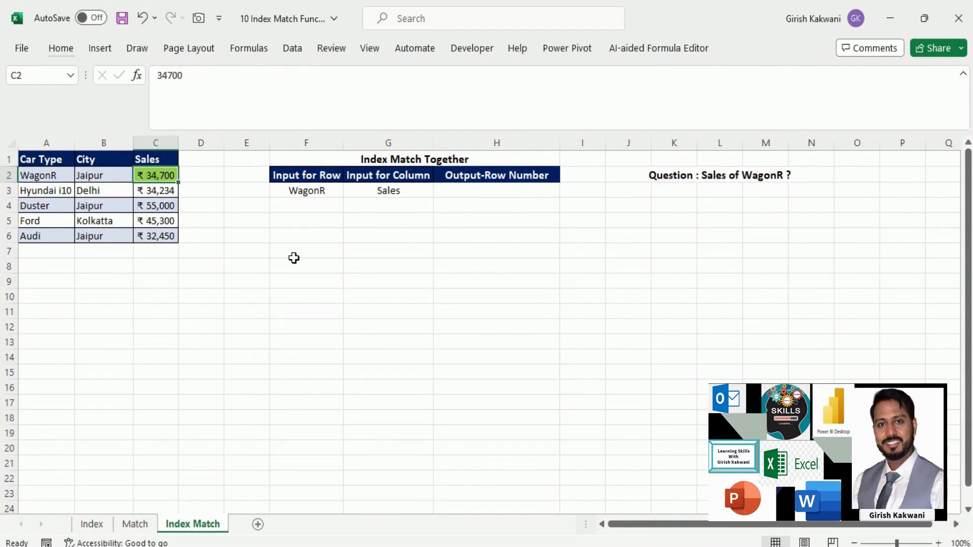
key("Right")
key("Right")
key("Right")
key("Right")
key("Right")
key("Right")
key("Right")
key("Right")
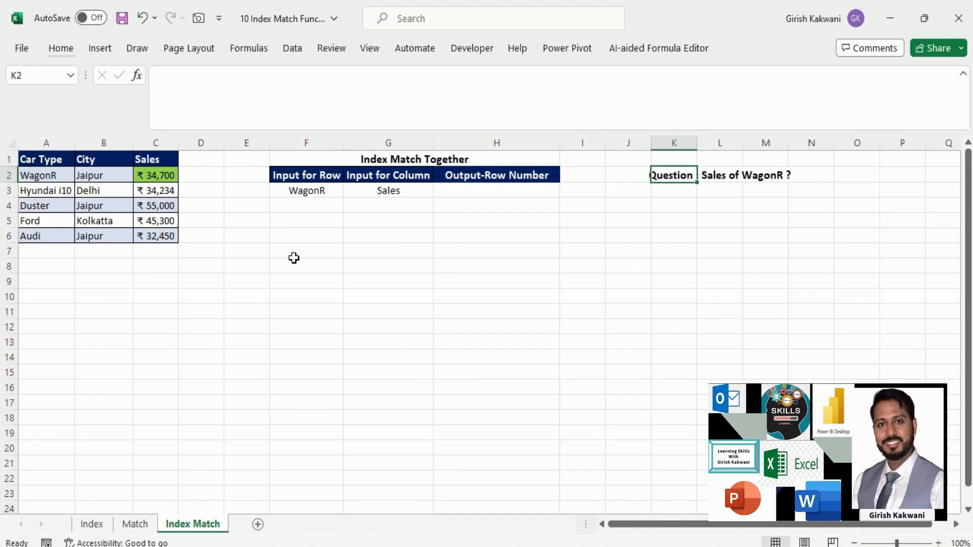
key("Left")
key("Left")
key("Left")
key("Right")
key("Right")
key("Right")
key("Left")
key("Left")
key("Left")
key("Left")
key("Left")
key("Left")
key("Left")
key("Left")
key("Left")
key("Left")
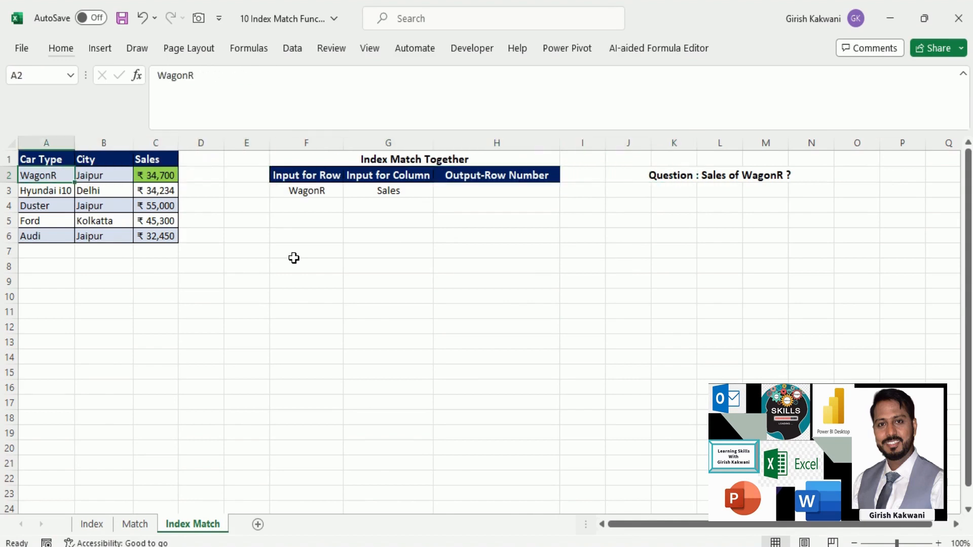
Inspect the Car Type range A2:A6, the Sales range C2:C6 and WagonR's row 2 in the car table.
key("ctrl+shift+Down")
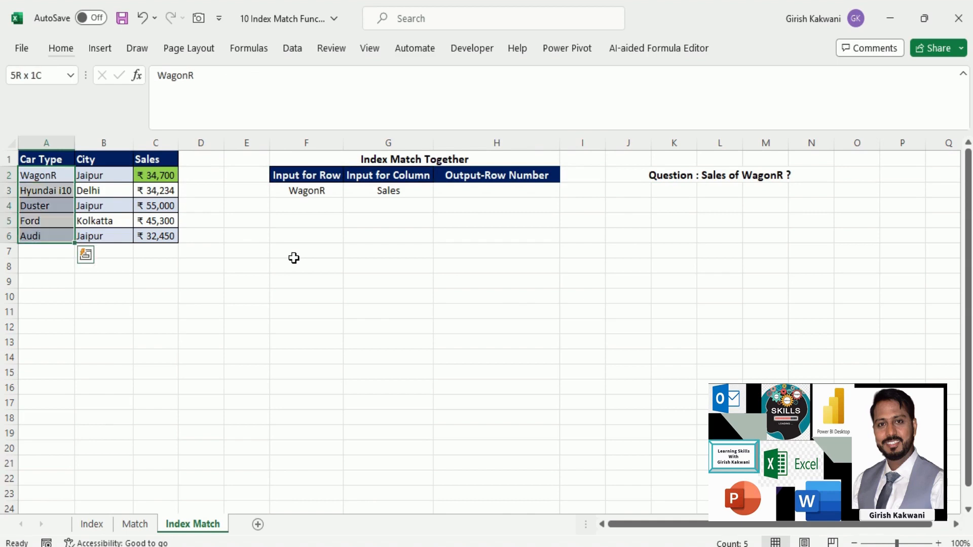
key("Right")
key("Right")
key("ctrl+shift+Down")
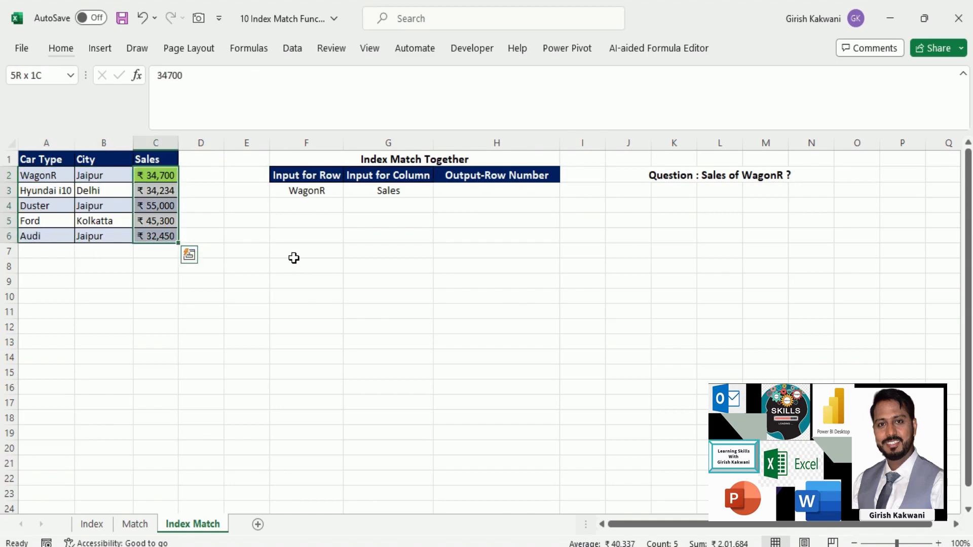
key("Left")
key("Left")
key("shift+space")
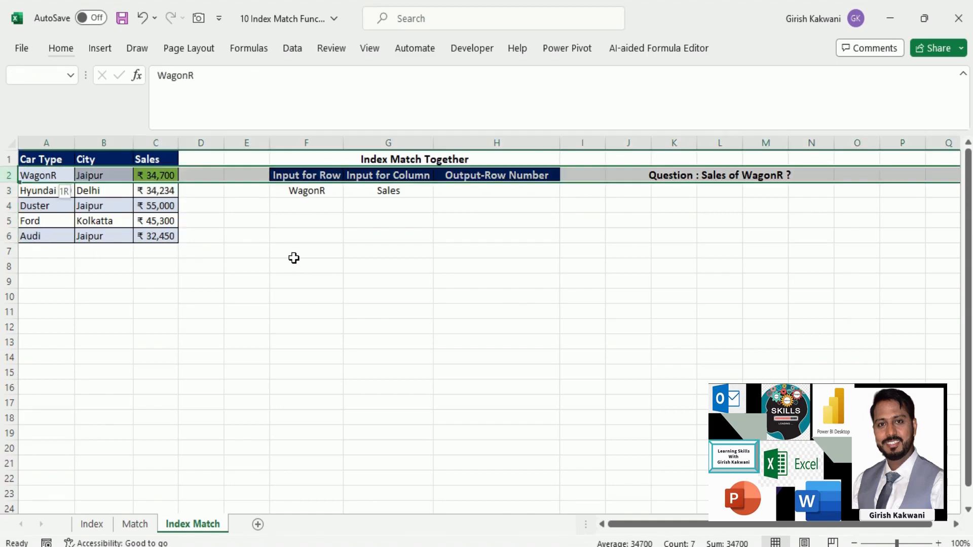
Start an INDEX formula in the output cell H3 with the whole car table A1:C6 as its array.
key("Left")
key("Right")
key("Right")
key("Right")
key("Right")
key("Right")
key("Right")
key("Right")
key("Right")
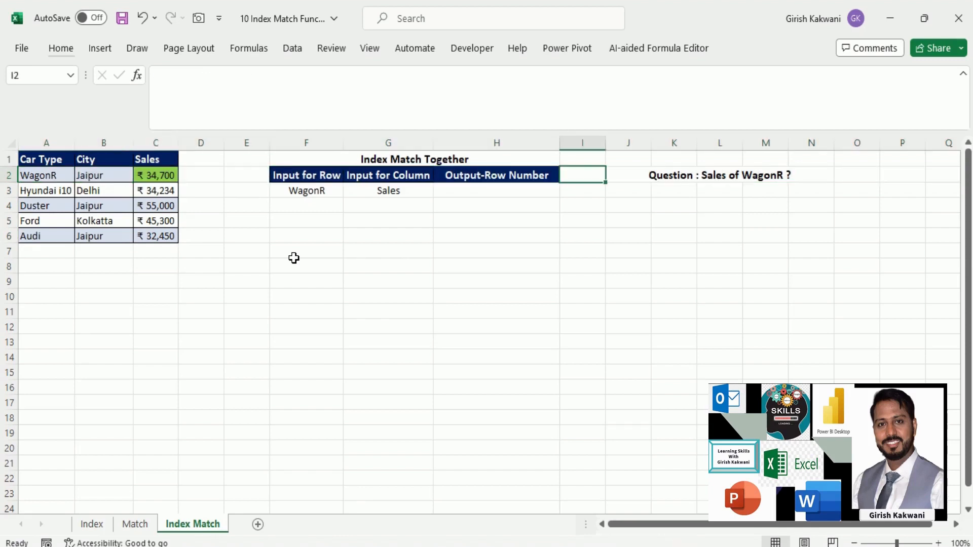
key("Down")
key("Left")
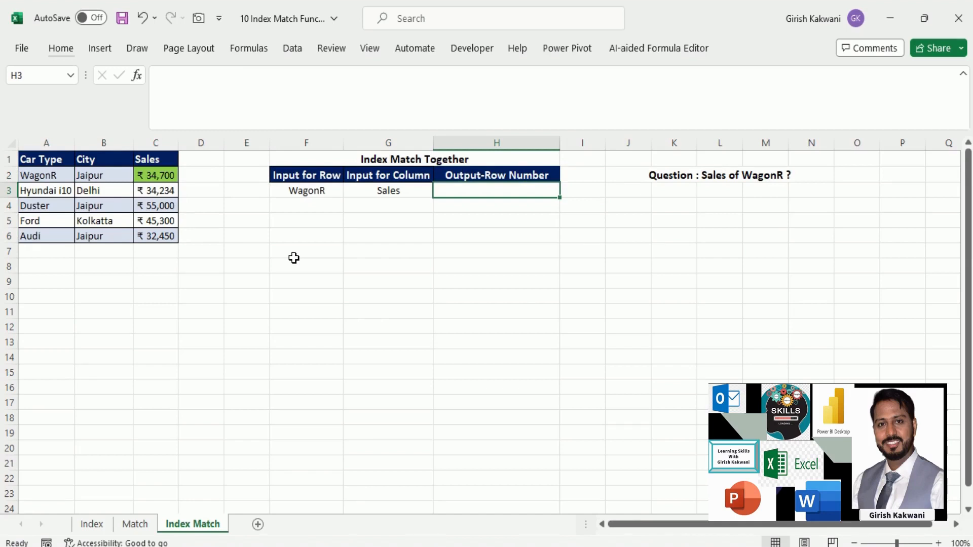
type("=index")
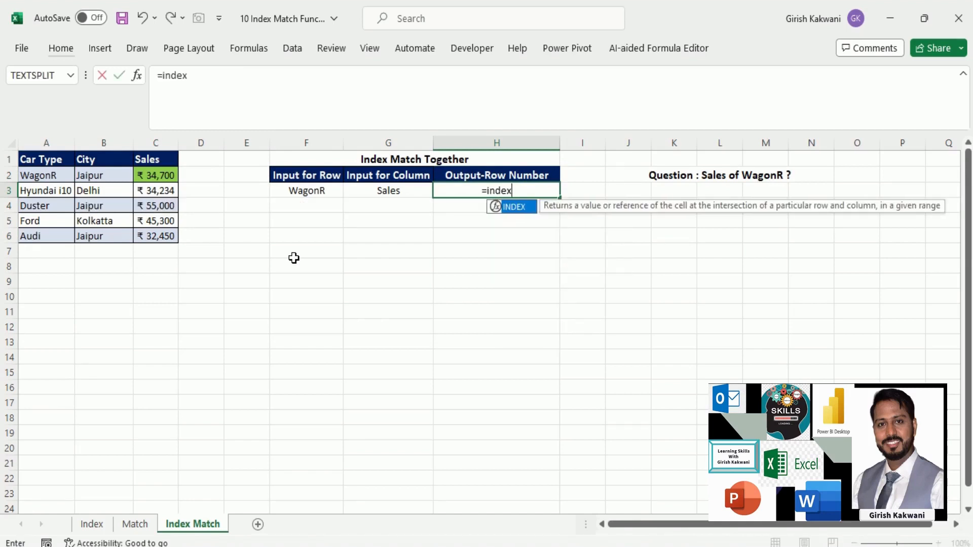
key("Tab")
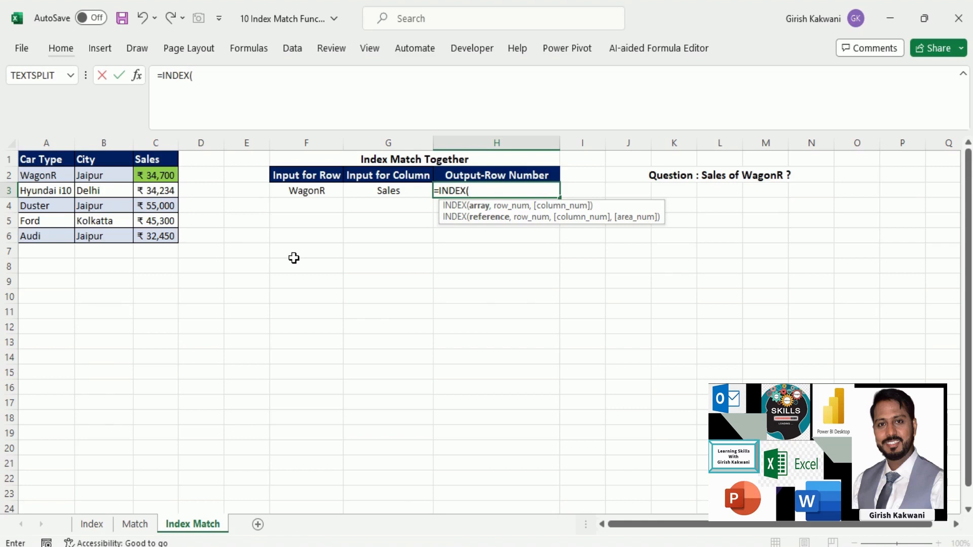
key("Left")
key("Left")
key("Left")
key("Left")
key("Left")
key("Left")
key("Left")
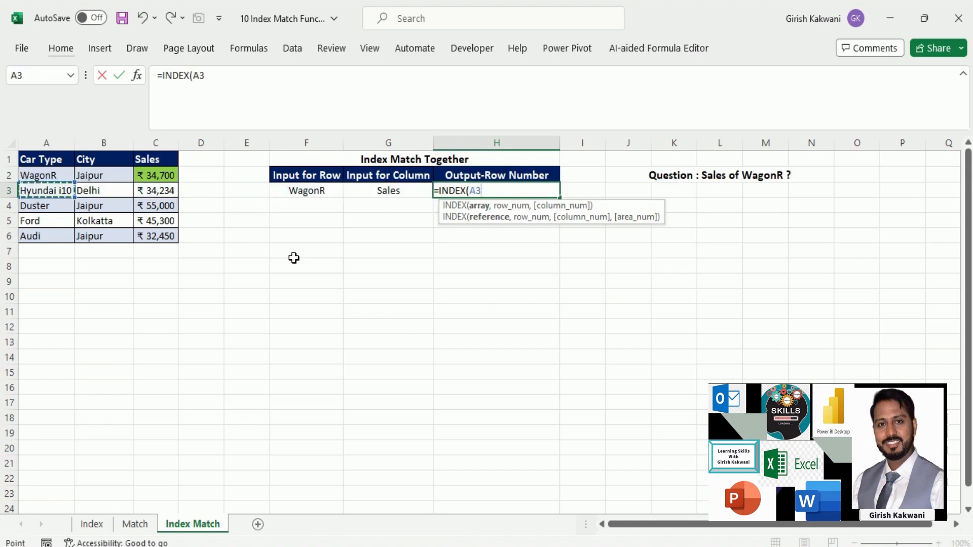
key("Up")
key("Up")
key("shift+Right")
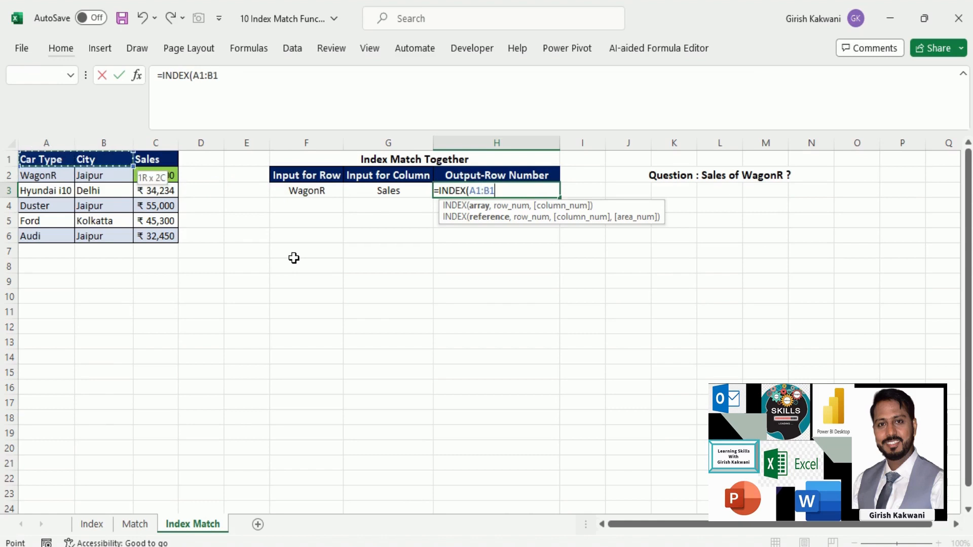
key("shift+Right")
key("shift+Down")
key("shift+Down")
key("shift+Down")
key("shift+Down")
key("shift+Down")
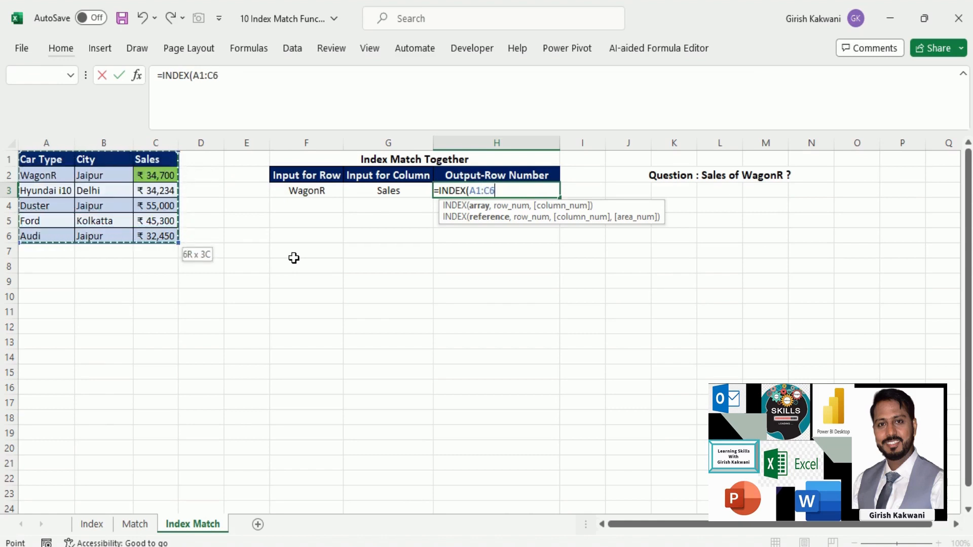
type(",")
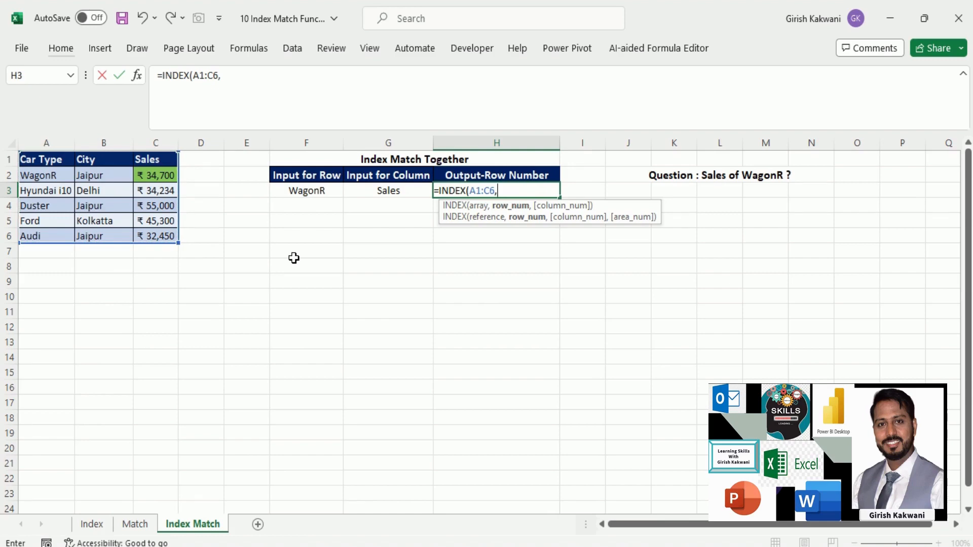
Nest MATCH(F3,A1:A6,0) as the row number argument of the INDEX formula in H3.
type("match")
key("Tab")
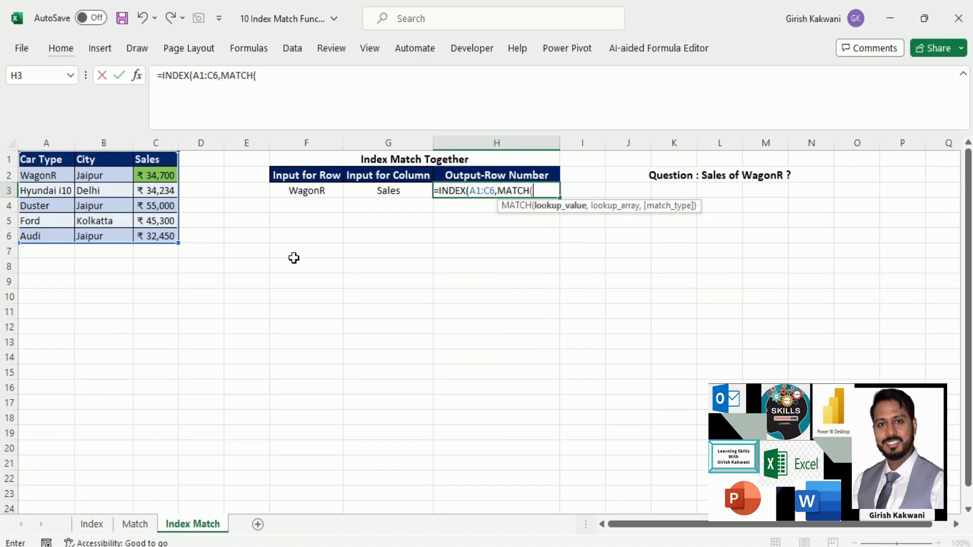
key("Left")
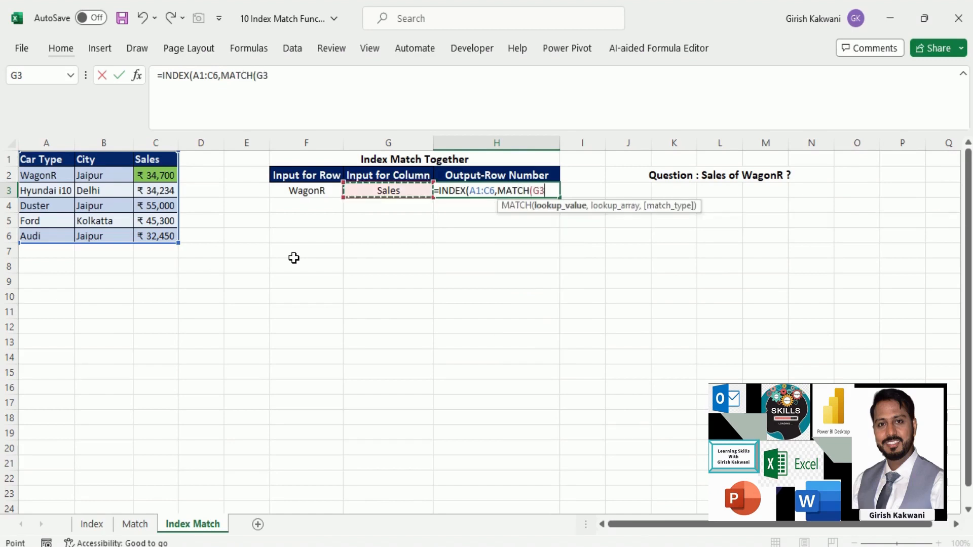
key("Left")
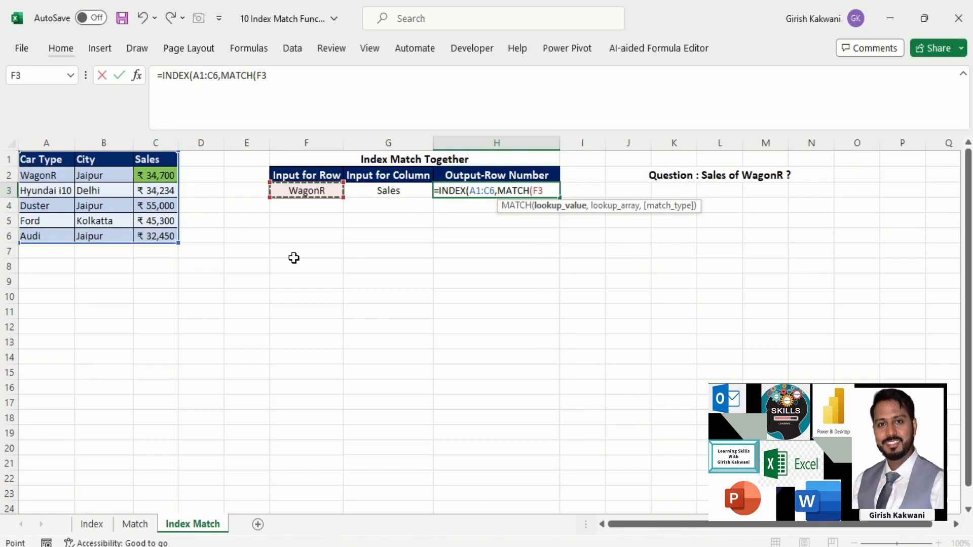
type(",")
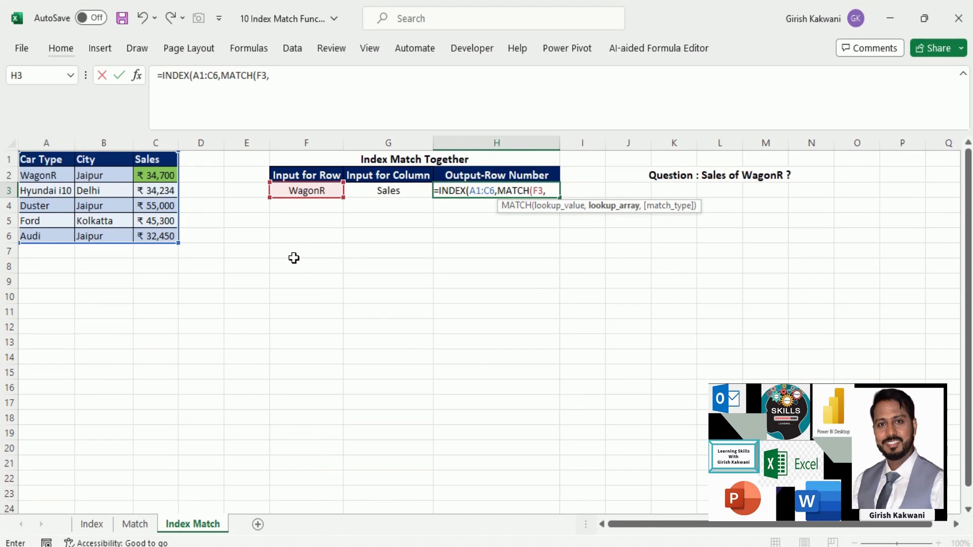
key("Left")
key("Left")
key("Left")
key("Left")
key("Left")
key("Left")
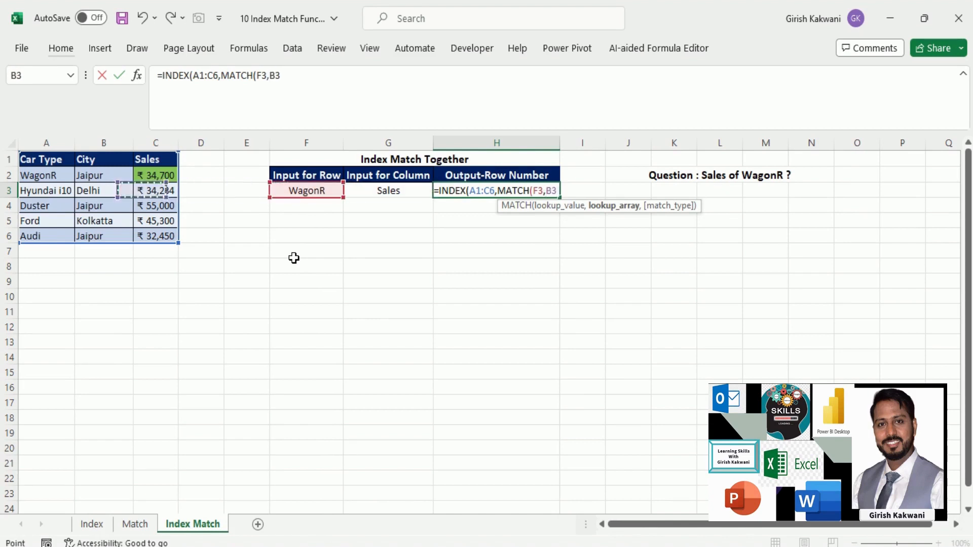
key("Left")
key("Up")
key("Up")
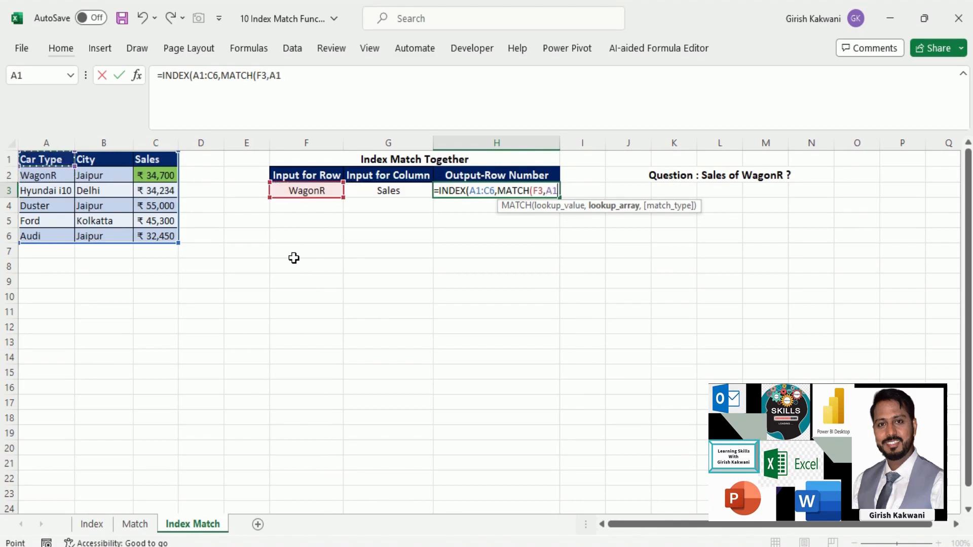
key("shift+Down")
key("shift+Down")
key("shift+Down")
key("shift+Down")
key("shift+Down")
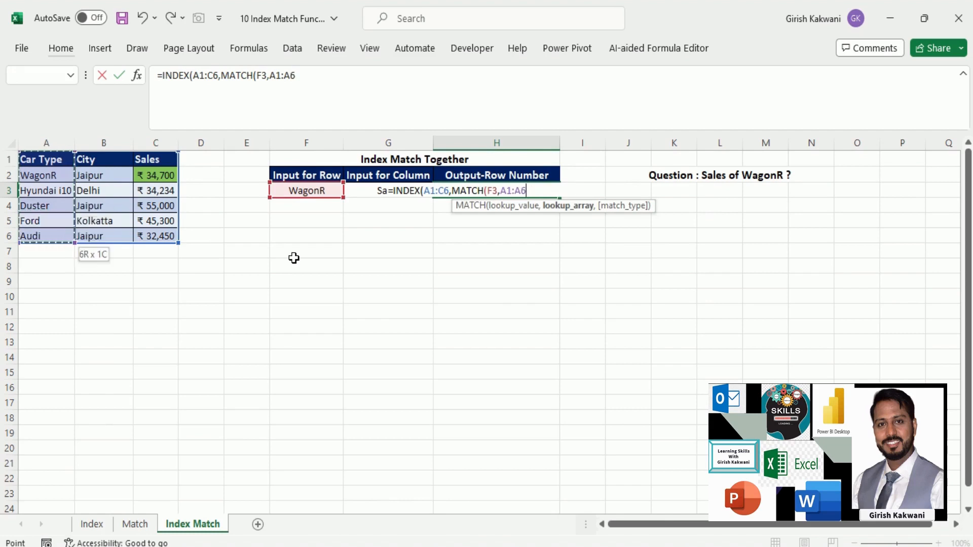
type(",0")
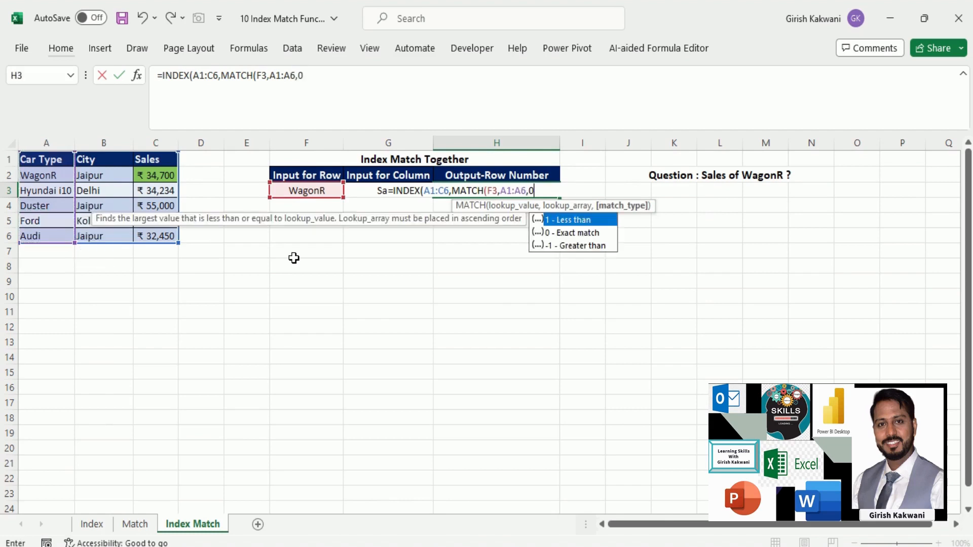
type(")")
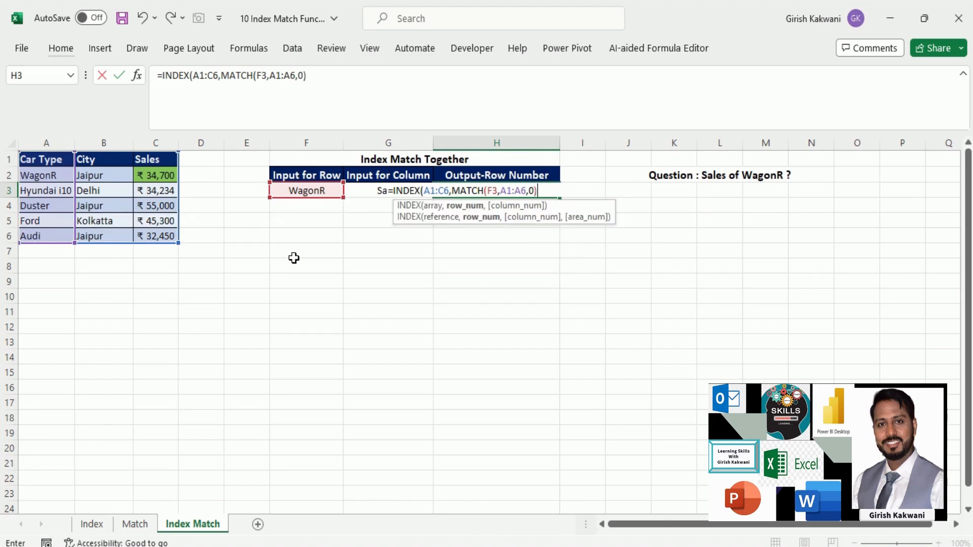
Start a second MATCH as the column number argument of the INDEX formula in H3, with the column input G3 as lookup value.
type(",match")
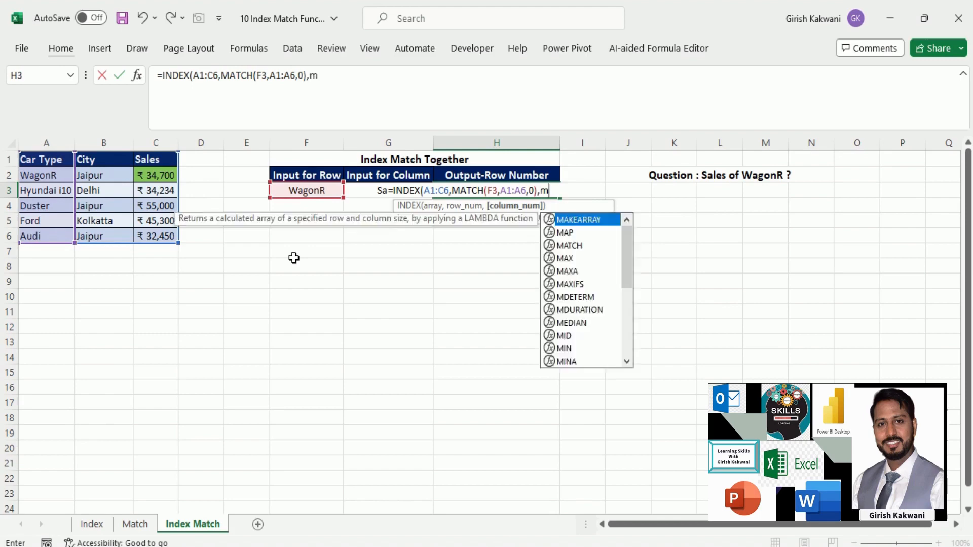
key("Tab")
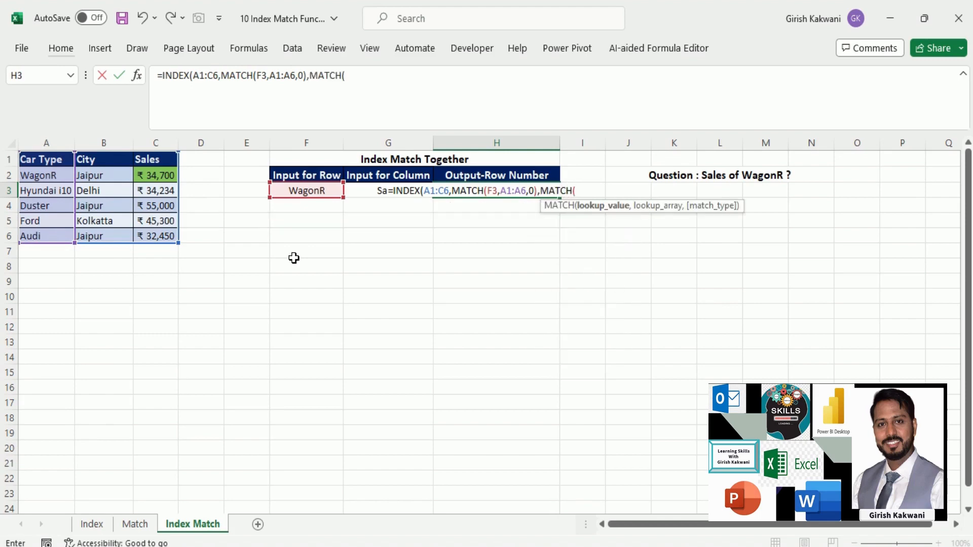
key("Left")
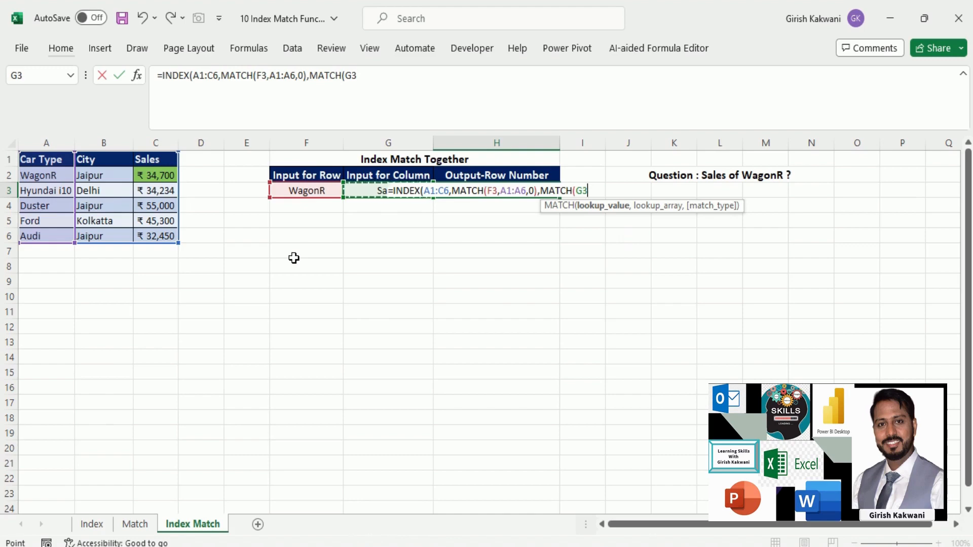
Set the car table's header row A1:C1 as the lookup array of the second MATCH.
type(",")
key("Right")
key("Up")
key("Up")
key("Left")
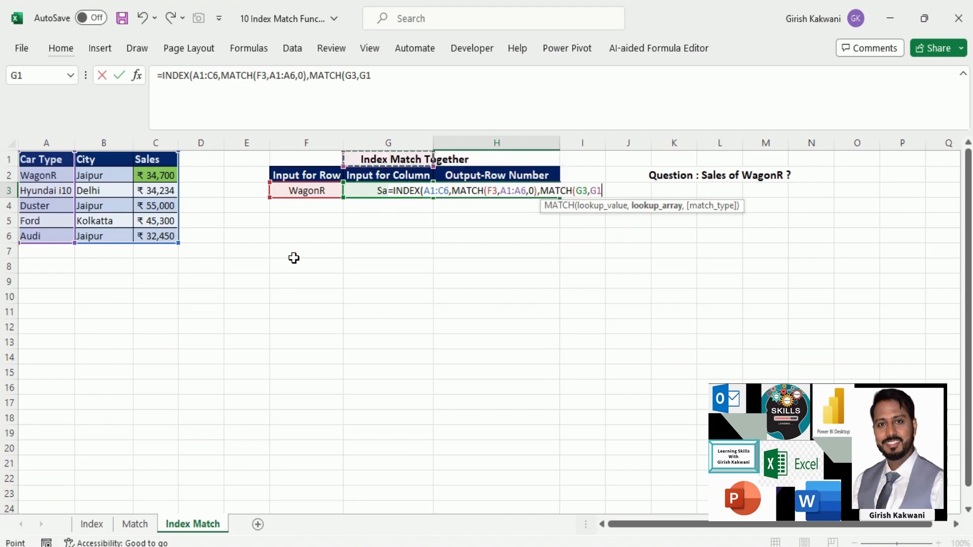
key("Left")
key("Left")
key("Left")
key("Left")
key("Left")
key("Left")
key("shift+Right")
key("shift+Right")
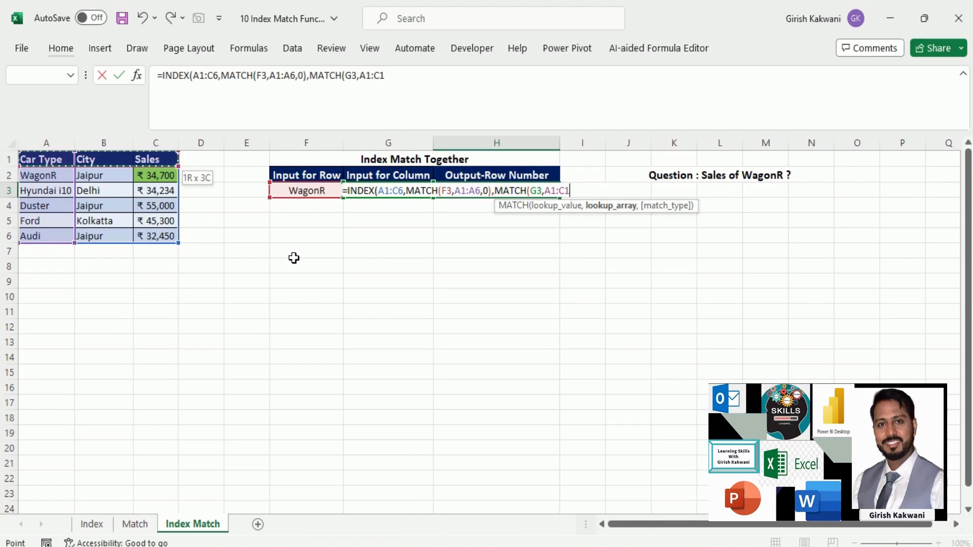
Set the second MATCH to exact match (0), close both functions, enter the formula, and reselect H3.
type(",0")
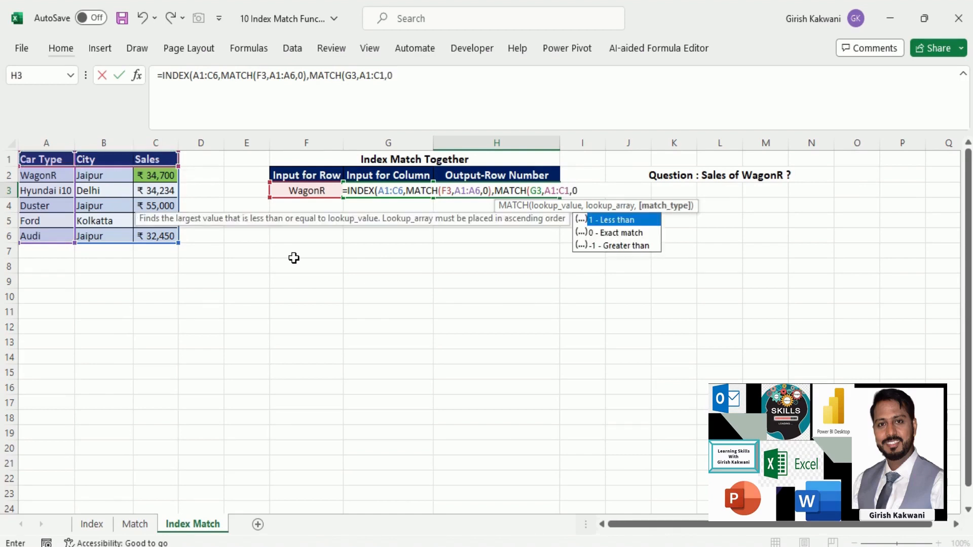
type(")")
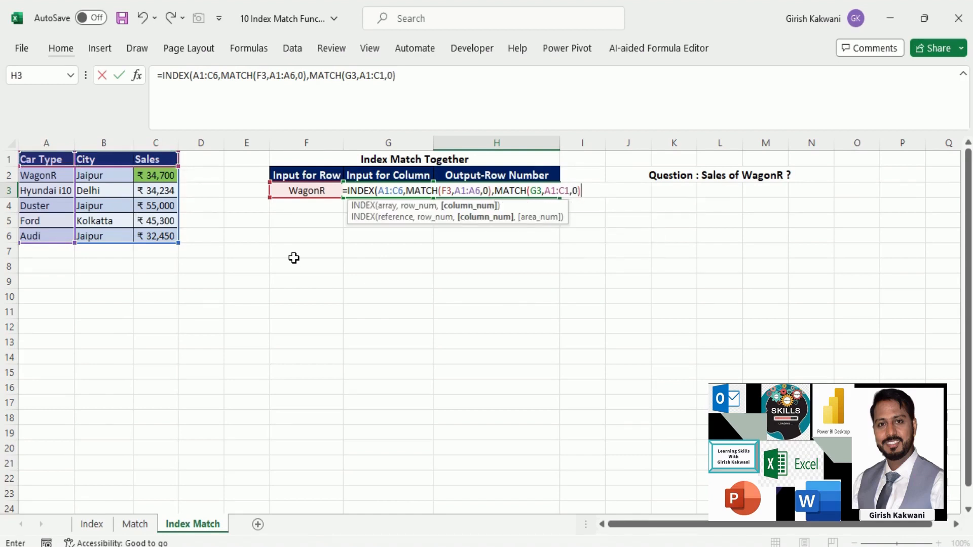
type(")")
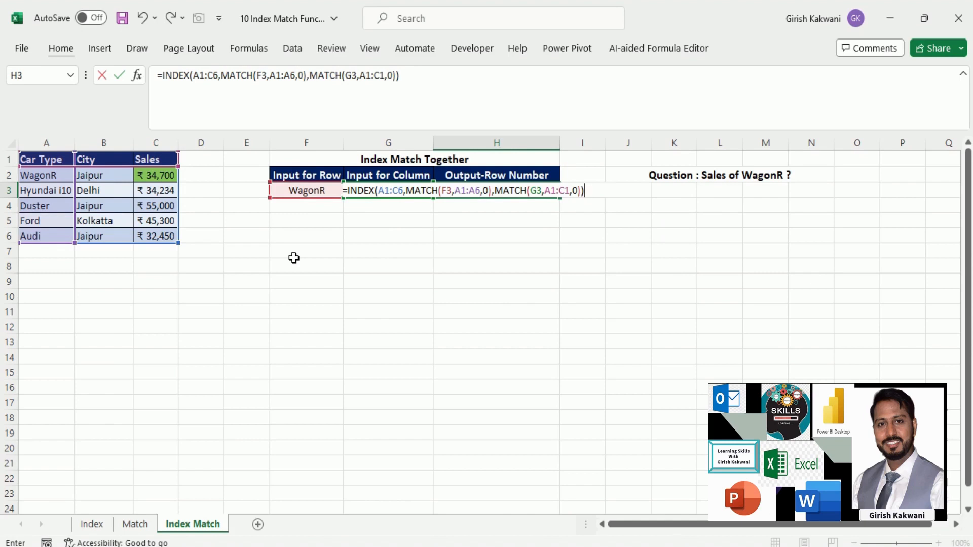
key("Return")
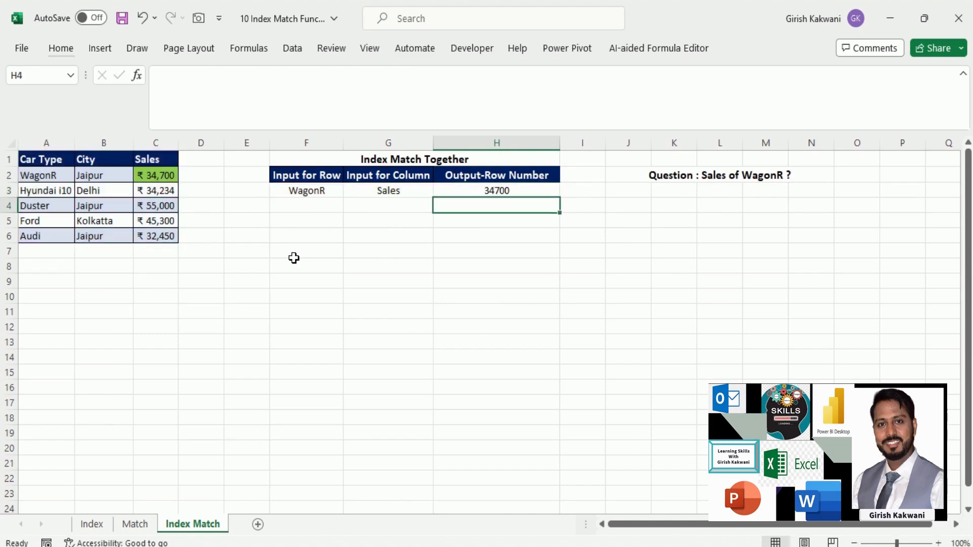
key("Up")
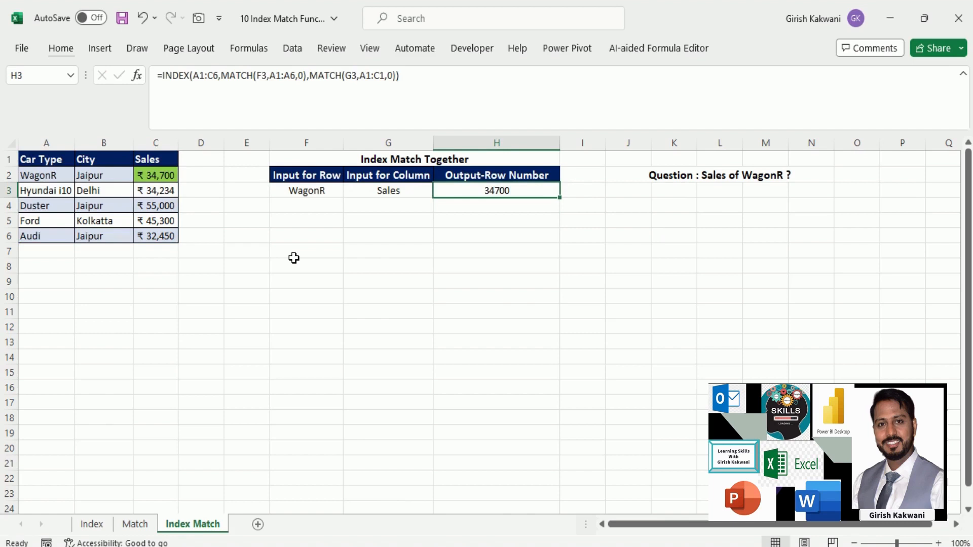